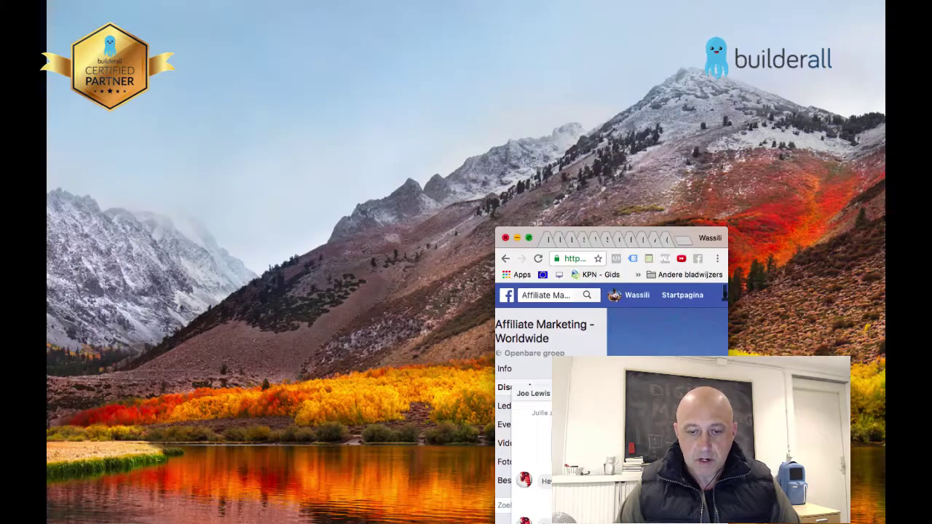
Maximize the browser and scroll the group feed to the 'DO YOU WANT TO CHANGE YOUR LIFE AND INCOME?' post.
{"action": "left_click", "coordinate": [327, 39]}
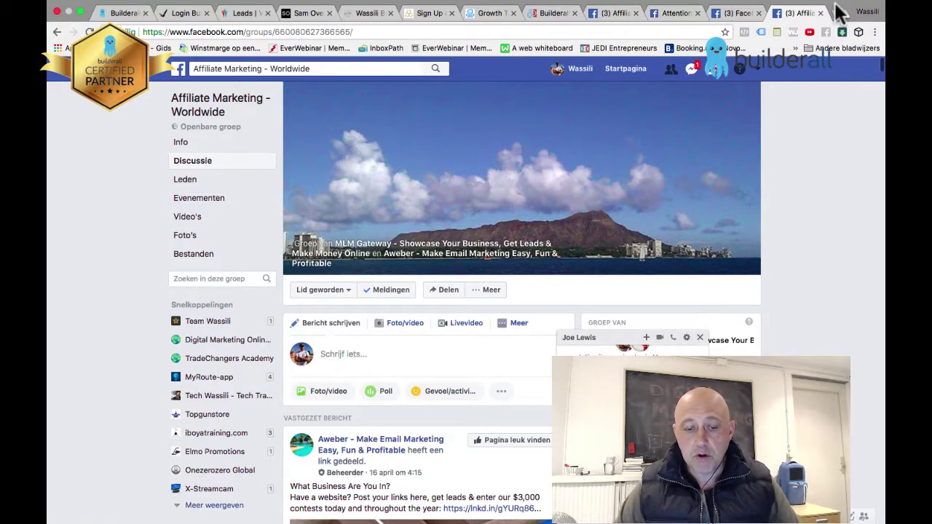
{"action": "scroll", "coordinate": [842, 13], "scroll_direction": "down", "scroll_amount": 4}
{"action": "scroll", "coordinate": [842, 13], "scroll_direction": "down", "scroll_amount": 2}
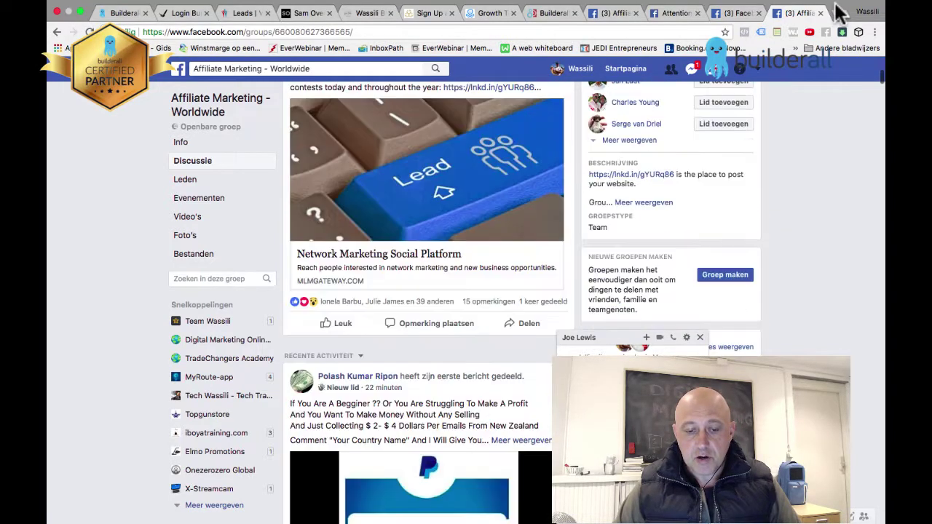
{"action": "scroll", "coordinate": [841, 13], "scroll_direction": "down", "scroll_amount": 6}
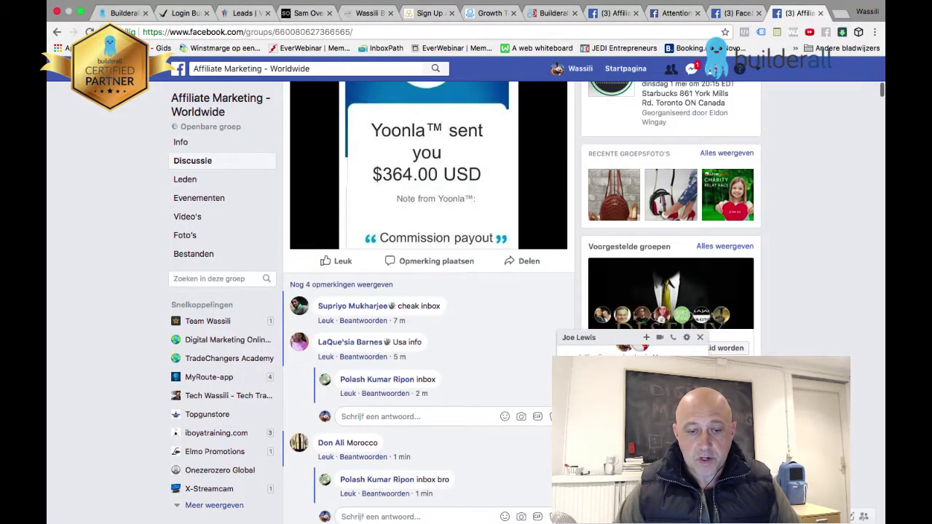
{"action": "scroll", "coordinate": [430, 218], "scroll_direction": "up", "scroll_amount": 1}
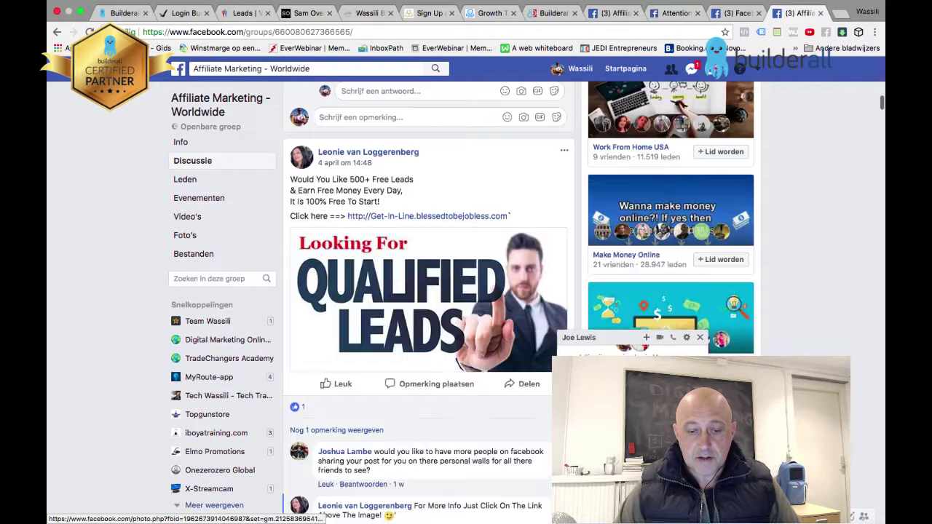
{"action": "scroll", "coordinate": [429, 291], "scroll_direction": "down", "scroll_amount": 3}
{"action": "scroll", "coordinate": [429, 291], "scroll_direction": "down", "scroll_amount": 2}
{"action": "scroll", "coordinate": [429, 291], "scroll_direction": "down", "scroll_amount": 3}
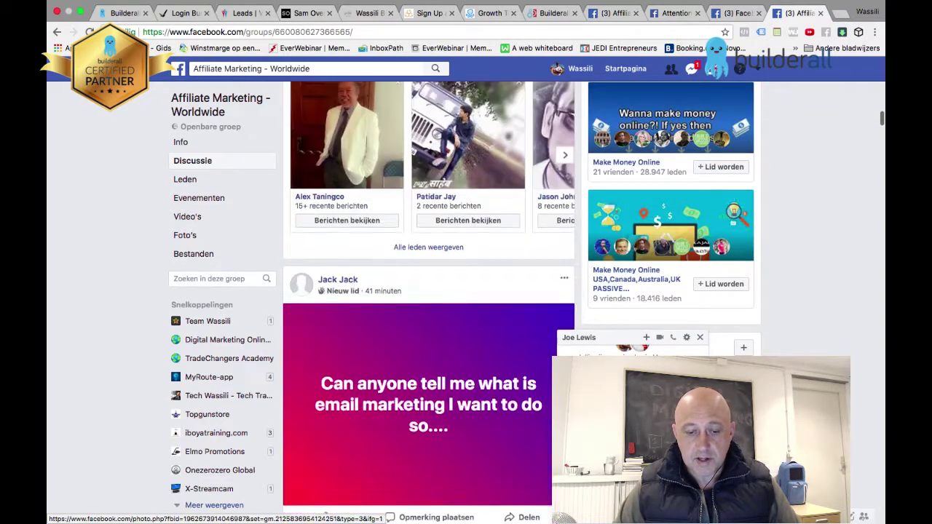
{"action": "scroll", "coordinate": [429, 292], "scroll_direction": "down", "scroll_amount": 2}
{"action": "scroll", "coordinate": [429, 291], "scroll_direction": "down", "scroll_amount": 3}
{"action": "scroll", "coordinate": [429, 291], "scroll_direction": "down", "scroll_amount": 3}
{"action": "scroll", "coordinate": [429, 292], "scroll_direction": "down", "scroll_amount": 3}
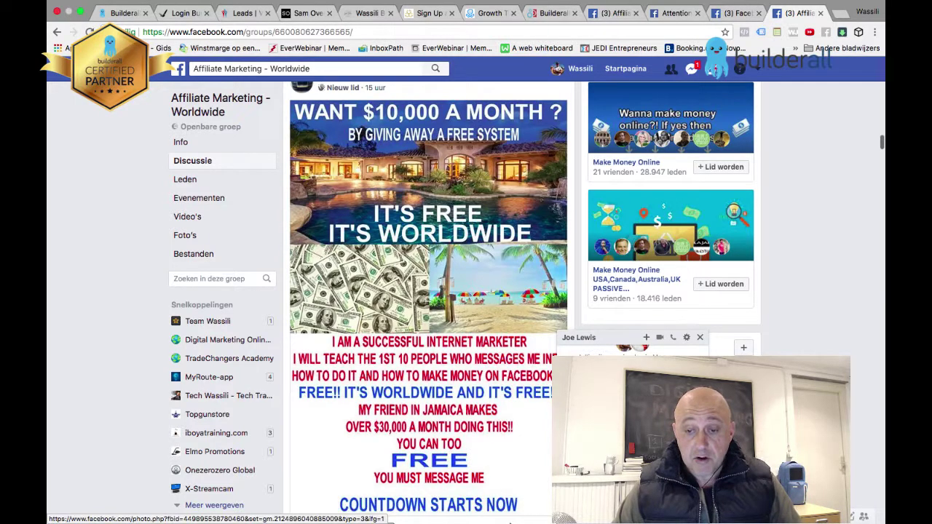
{"action": "scroll", "coordinate": [510, 521], "scroll_direction": "down", "scroll_amount": 5}
{"action": "scroll", "coordinate": [510, 521], "scroll_direction": "down", "scroll_amount": 2}
{"action": "scroll", "coordinate": [510, 521], "scroll_direction": "down", "scroll_amount": 2}
{"action": "scroll", "coordinate": [510, 521], "scroll_direction": "down", "scroll_amount": 2}
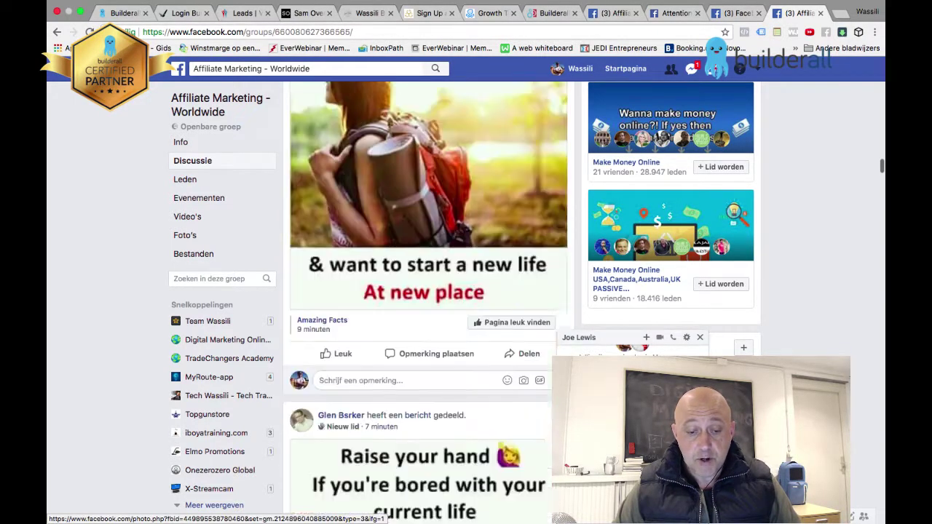
{"action": "scroll", "coordinate": [428, 303], "scroll_direction": "down", "scroll_amount": 3}
{"action": "scroll", "coordinate": [428, 303], "scroll_direction": "up", "scroll_amount": 3}
{"action": "scroll", "coordinate": [428, 303], "scroll_direction": "down", "scroll_amount": 1}
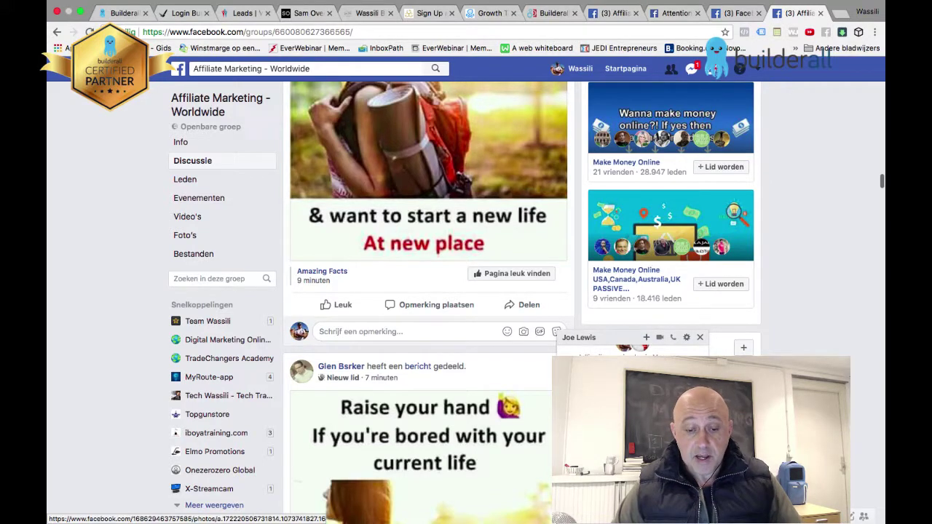
{"action": "scroll", "coordinate": [429, 303], "scroll_direction": "down", "scroll_amount": 3}
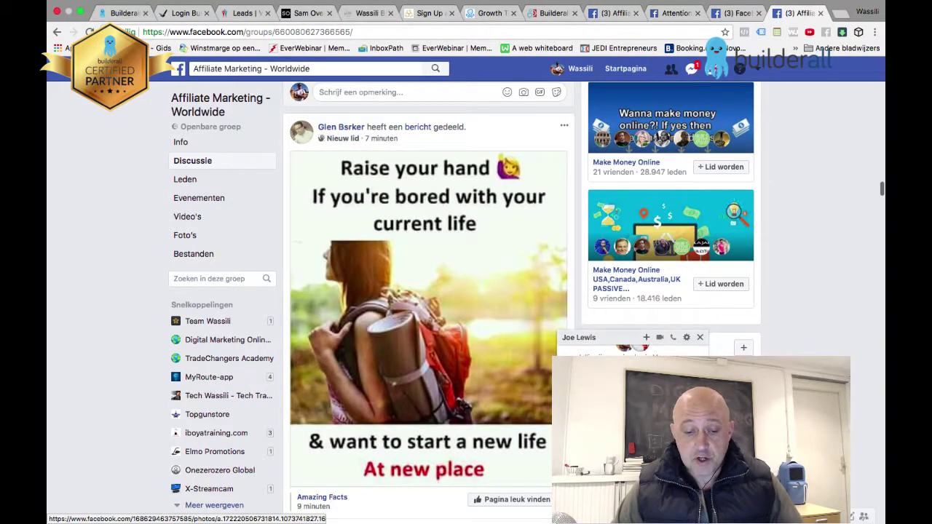
{"action": "scroll", "coordinate": [428, 303], "scroll_direction": "down", "scroll_amount": 3}
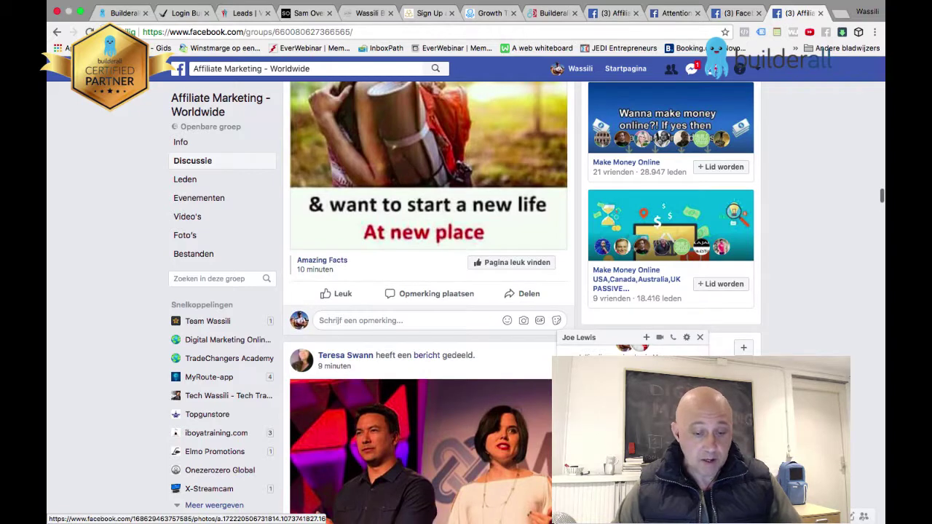
{"action": "scroll", "coordinate": [429, 303], "scroll_direction": "down", "scroll_amount": 4}
{"action": "scroll", "coordinate": [429, 304], "scroll_direction": "down", "scroll_amount": 2}
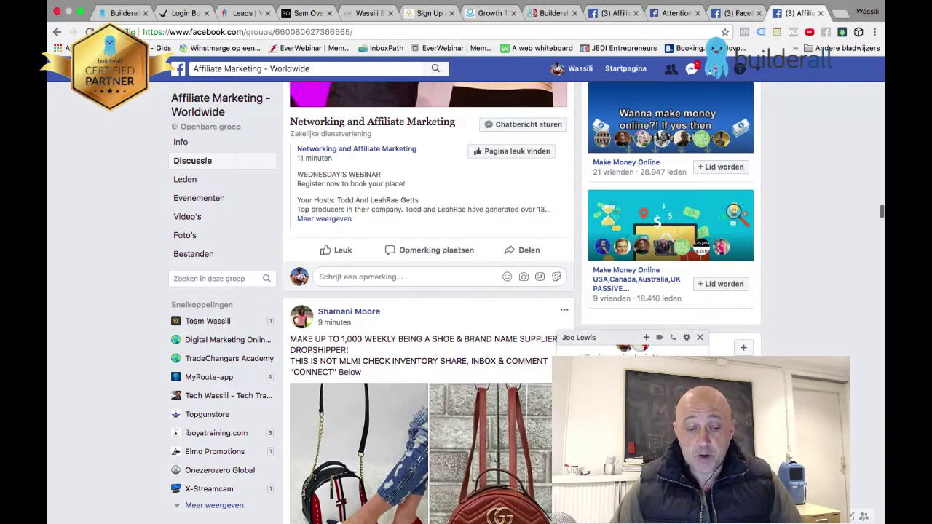
{"action": "scroll", "coordinate": [429, 303], "scroll_direction": "down", "scroll_amount": 4}
{"action": "scroll", "coordinate": [428, 303], "scroll_direction": "down", "scroll_amount": 3}
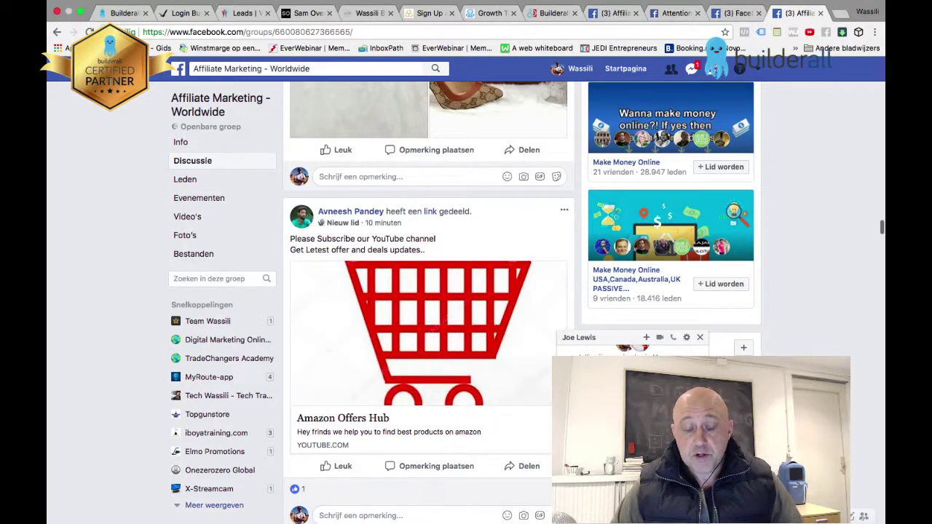
{"action": "scroll", "coordinate": [428, 303], "scroll_direction": "down", "scroll_amount": 3}
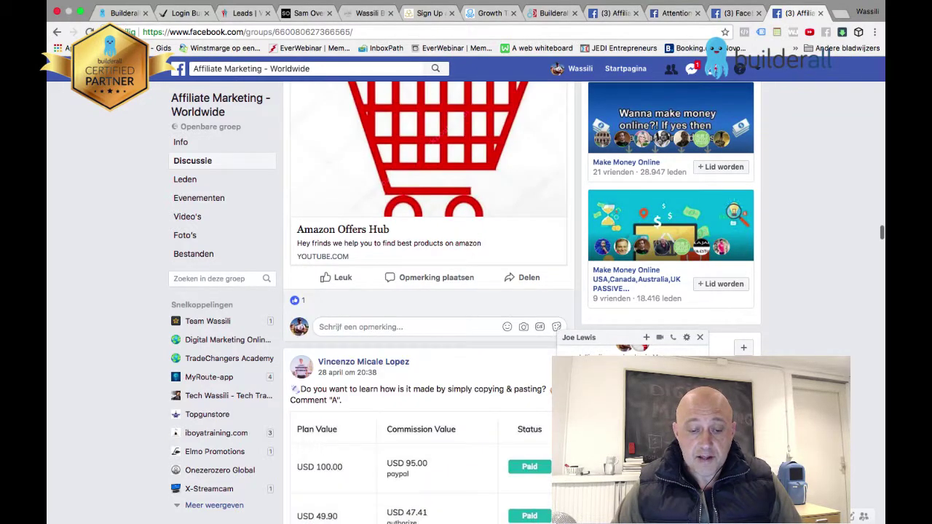
{"action": "scroll", "coordinate": [428, 303], "scroll_direction": "down", "scroll_amount": 3}
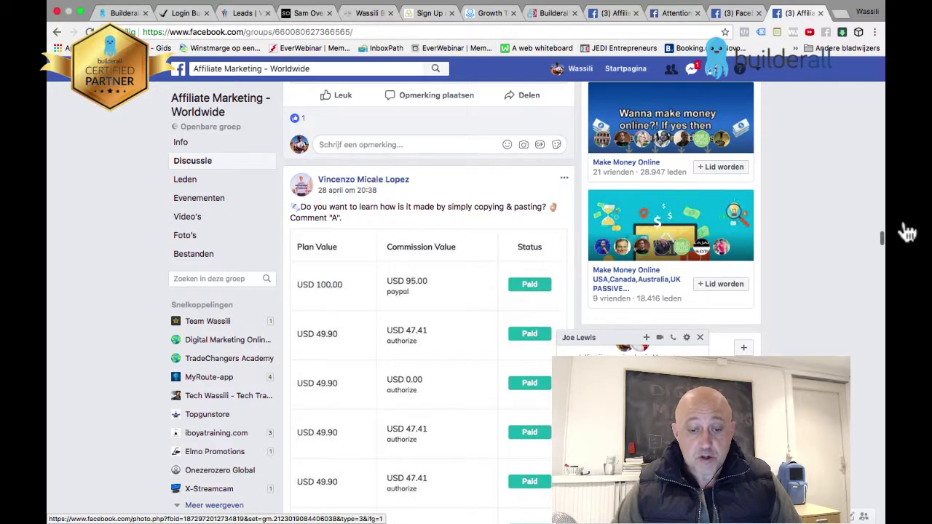
{"action": "scroll", "coordinate": [908, 232], "scroll_direction": "down", "scroll_amount": 1}
{"action": "scroll", "coordinate": [908, 231], "scroll_direction": "down", "scroll_amount": 3}
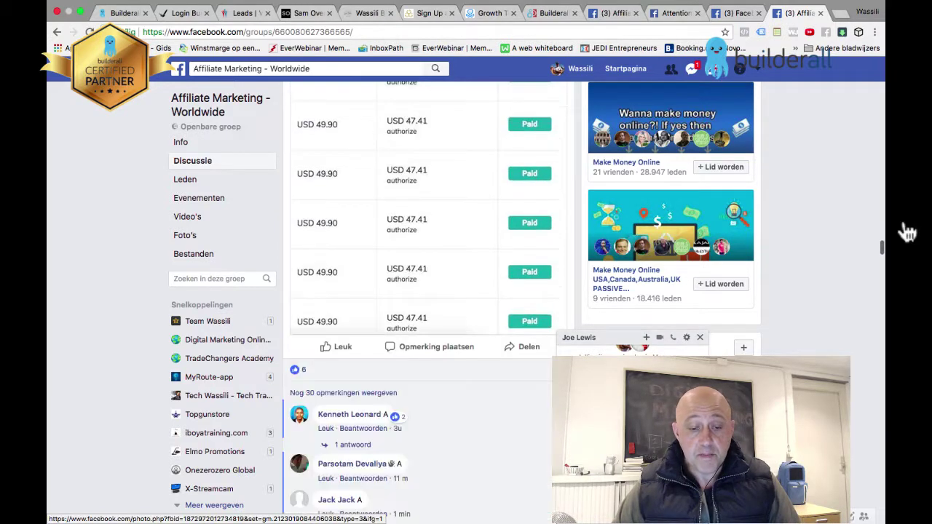
{"action": "scroll", "coordinate": [907, 230], "scroll_direction": "down", "scroll_amount": 2}
{"action": "scroll", "coordinate": [884, 136], "scroll_direction": "down", "scroll_amount": 2}
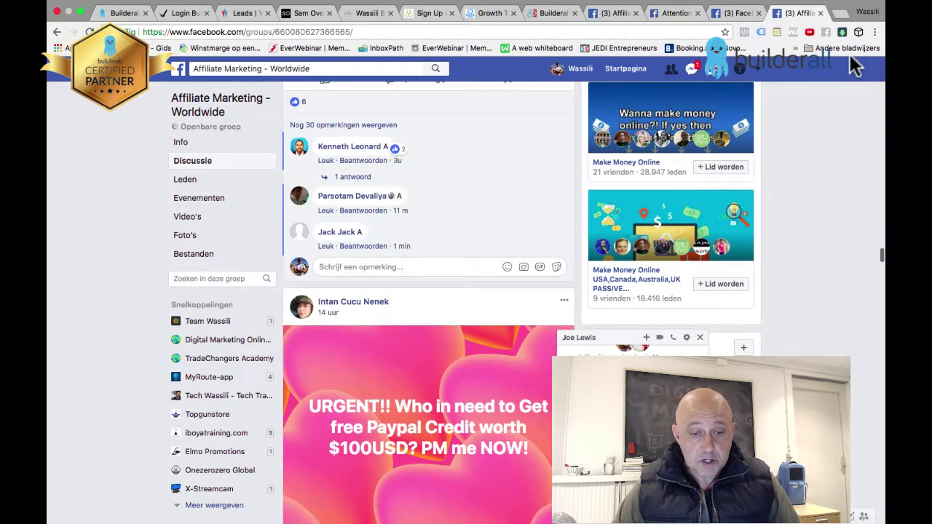
{"action": "scroll", "coordinate": [357, 197], "scroll_direction": "down", "scroll_amount": 2}
{"action": "scroll", "coordinate": [306, 102], "scroll_direction": "down", "scroll_amount": 1}
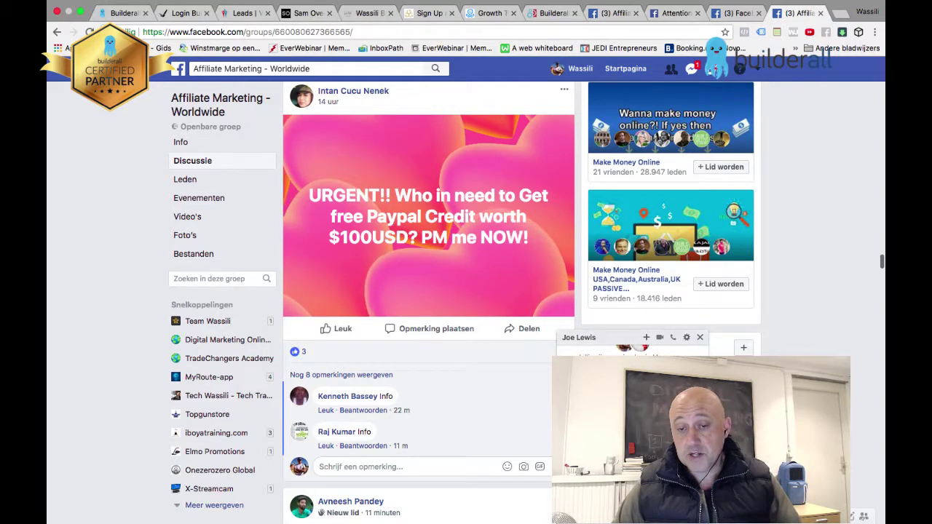
{"action": "scroll", "coordinate": [429, 306], "scroll_direction": "down", "scroll_amount": 2}
{"action": "scroll", "coordinate": [430, 306], "scroll_direction": "down", "scroll_amount": 3}
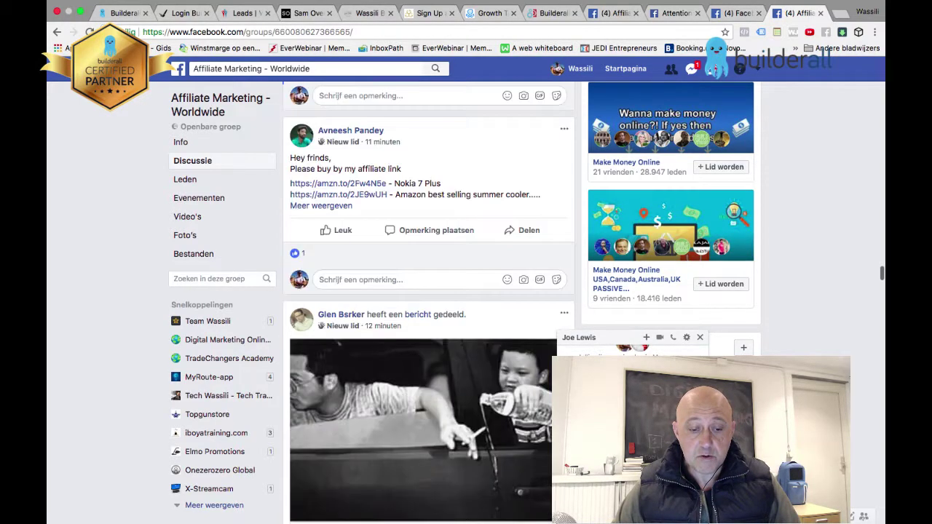
{"action": "scroll", "coordinate": [430, 305], "scroll_direction": "down", "scroll_amount": 3}
{"action": "scroll", "coordinate": [430, 306], "scroll_direction": "down", "scroll_amount": 3}
{"action": "scroll", "coordinate": [430, 306], "scroll_direction": "up", "scroll_amount": 3}
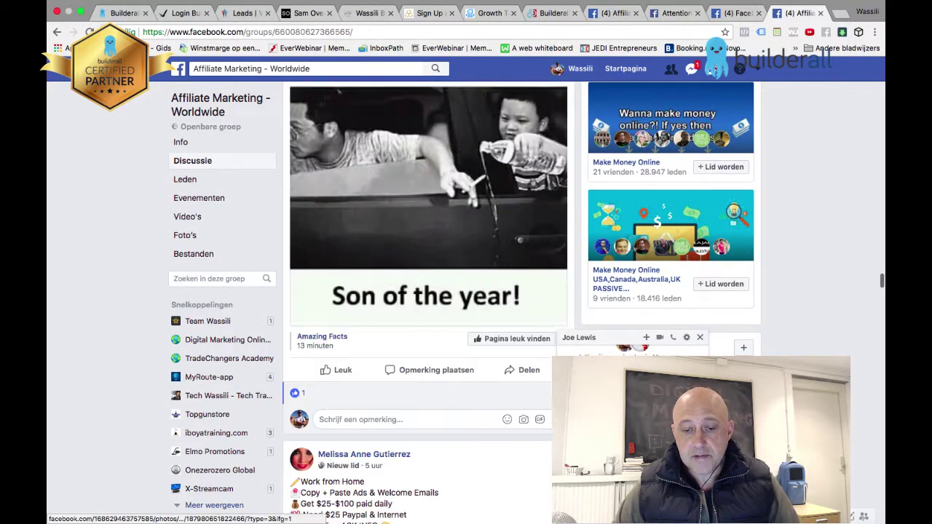
{"action": "scroll", "coordinate": [430, 306], "scroll_direction": "down", "scroll_amount": 3}
{"action": "scroll", "coordinate": [430, 306], "scroll_direction": "down", "scroll_amount": 5}
{"action": "scroll", "coordinate": [430, 306], "scroll_direction": "down", "scroll_amount": 5}
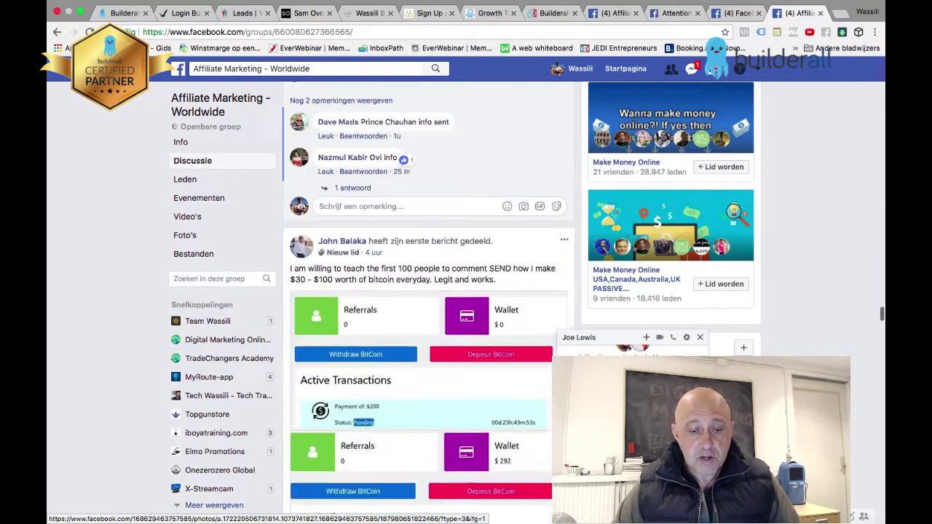
{"action": "scroll", "coordinate": [429, 306], "scroll_direction": "down", "scroll_amount": 5}
{"action": "scroll", "coordinate": [430, 306], "scroll_direction": "down", "scroll_amount": 5}
{"action": "scroll", "coordinate": [430, 306], "scroll_direction": "down", "scroll_amount": 4}
{"action": "scroll", "coordinate": [430, 306], "scroll_direction": "down", "scroll_amount": 4}
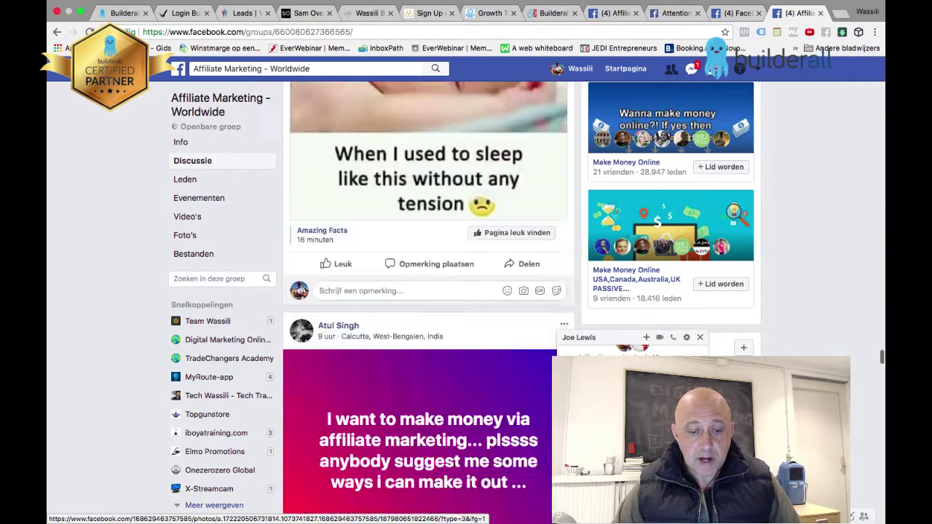
{"action": "scroll", "coordinate": [430, 306], "scroll_direction": "down", "scroll_amount": 5}
{"action": "scroll", "coordinate": [430, 306], "scroll_direction": "down", "scroll_amount": 3}
{"action": "scroll", "coordinate": [429, 306], "scroll_direction": "down", "scroll_amount": 5}
{"action": "scroll", "coordinate": [430, 306], "scroll_direction": "down", "scroll_amount": 5}
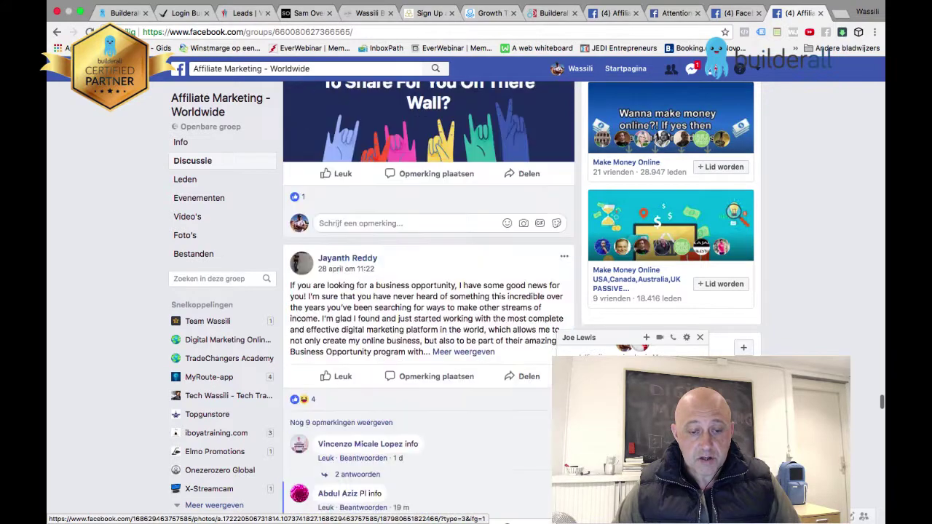
{"action": "scroll", "coordinate": [430, 306], "scroll_direction": "down", "scroll_amount": 3}
{"action": "scroll", "coordinate": [429, 306], "scroll_direction": "down", "scroll_amount": 5}
{"action": "scroll", "coordinate": [430, 306], "scroll_direction": "down", "scroll_amount": 5}
{"action": "scroll", "coordinate": [429, 306], "scroll_direction": "down", "scroll_amount": 4}
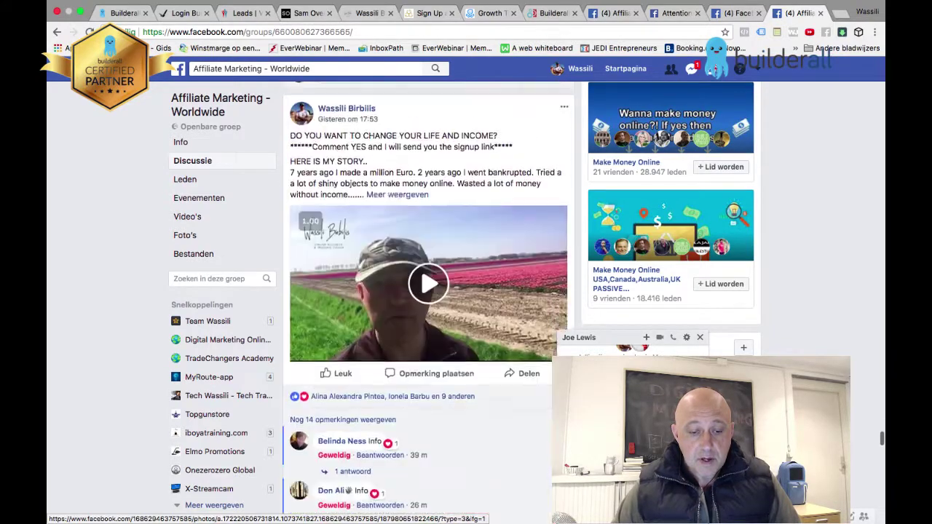
{"action": "scroll", "coordinate": [429, 291], "scroll_direction": "down", "scroll_amount": 1}
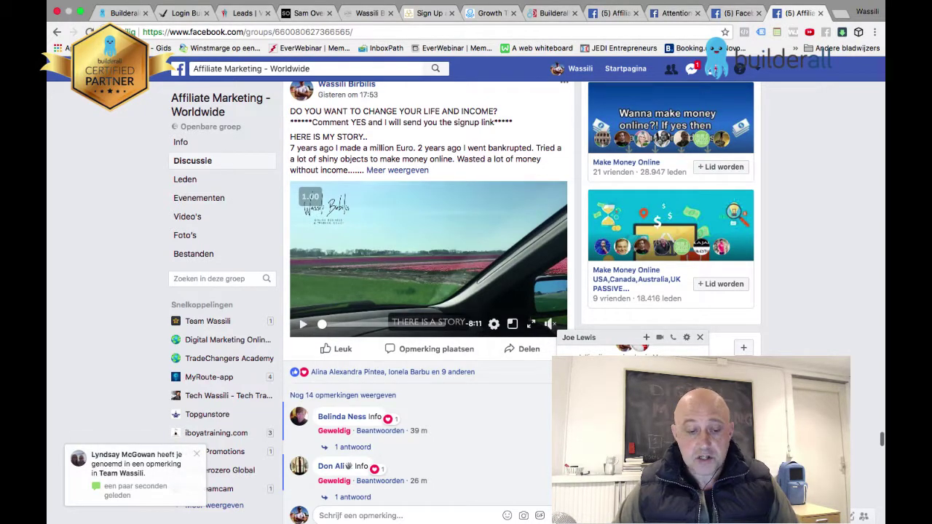
{"action": "scroll", "coordinate": [421, 303], "scroll_direction": "down", "scroll_amount": 3}
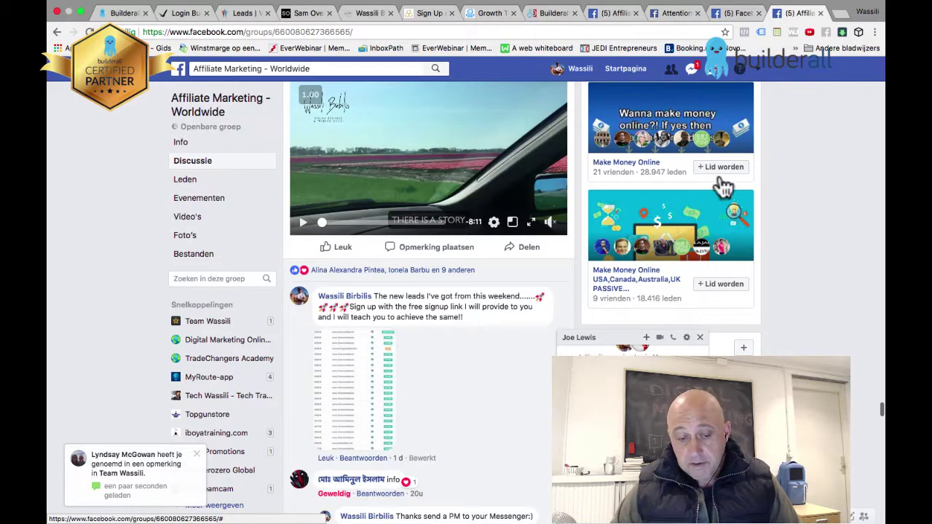
{"action": "scroll", "coordinate": [718, 267], "scroll_direction": "down", "scroll_amount": 5}
{"action": "scroll", "coordinate": [718, 267], "scroll_direction": "down", "scroll_amount": 1}
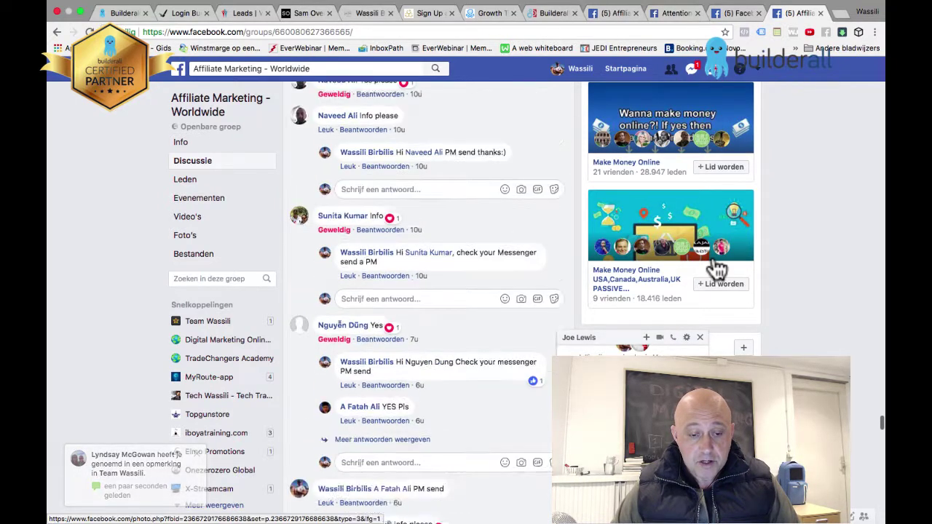
{"action": "scroll", "coordinate": [718, 267], "scroll_direction": "down", "scroll_amount": 3}
{"action": "scroll", "coordinate": [718, 267], "scroll_direction": "down", "scroll_amount": 3}
{"action": "scroll", "coordinate": [718, 266], "scroll_direction": "down", "scroll_amount": 3}
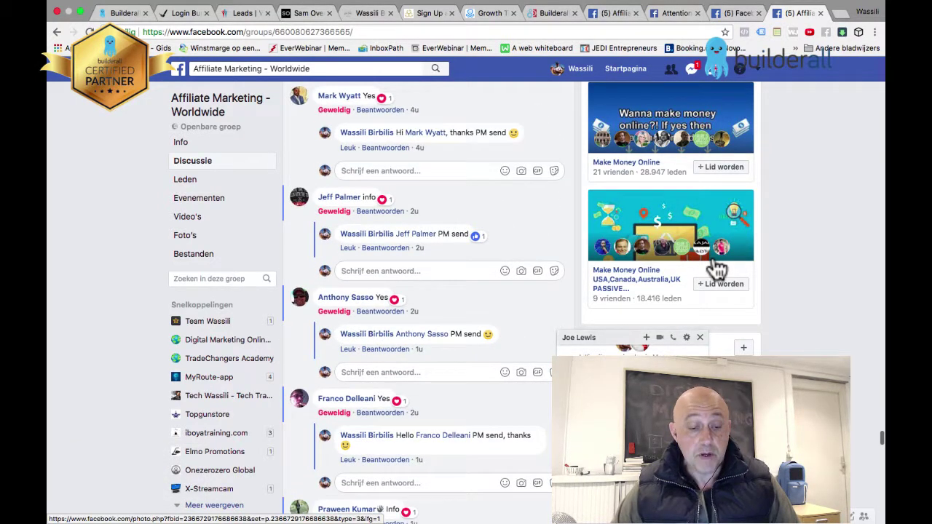
{"action": "scroll", "coordinate": [718, 267], "scroll_direction": "down", "scroll_amount": 3}
{"action": "scroll", "coordinate": [718, 267], "scroll_direction": "down", "scroll_amount": 4}
{"action": "scroll", "coordinate": [718, 267], "scroll_direction": "down", "scroll_amount": 1}
{"action": "scroll", "coordinate": [717, 267], "scroll_direction": "up", "scroll_amount": 1}
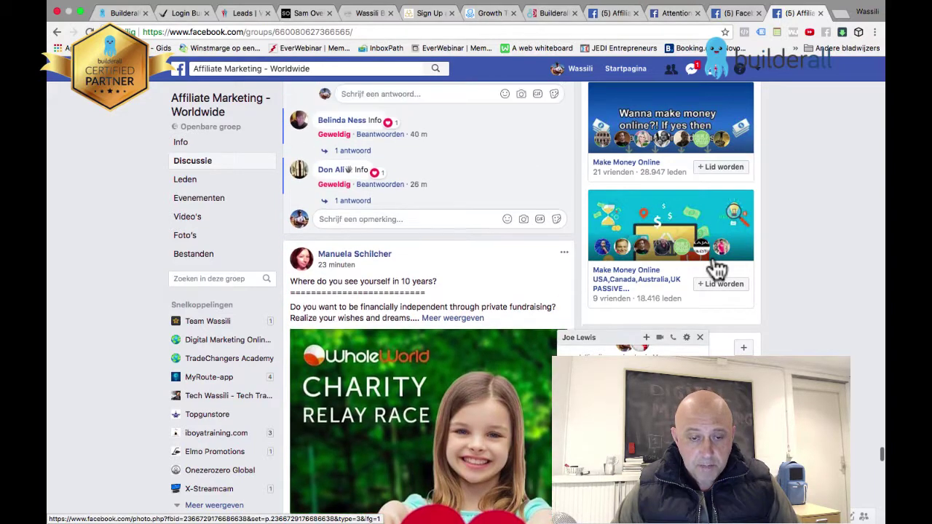
{"action": "scroll", "coordinate": [728, 218], "scroll_direction": "up", "scroll_amount": 2}
{"action": "scroll", "coordinate": [437, 303], "scroll_direction": "up", "scroll_amount": 3}
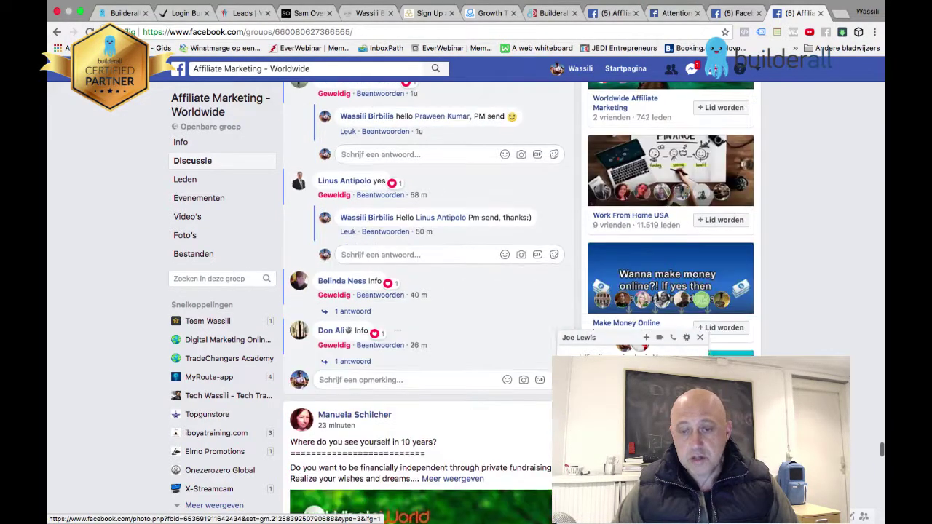
{"action": "scroll", "coordinate": [437, 303], "scroll_direction": "up", "scroll_amount": 2}
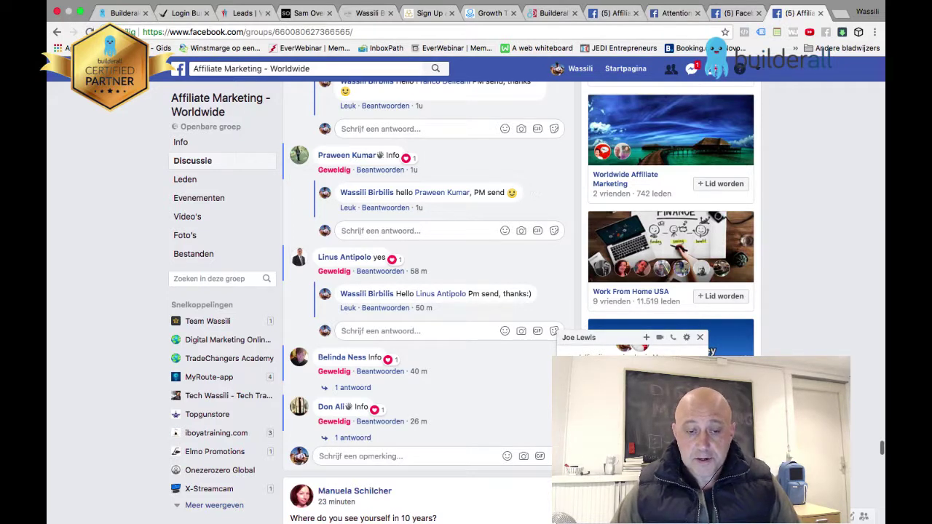
{"action": "scroll", "coordinate": [422, 303], "scroll_direction": "up", "scroll_amount": 3}
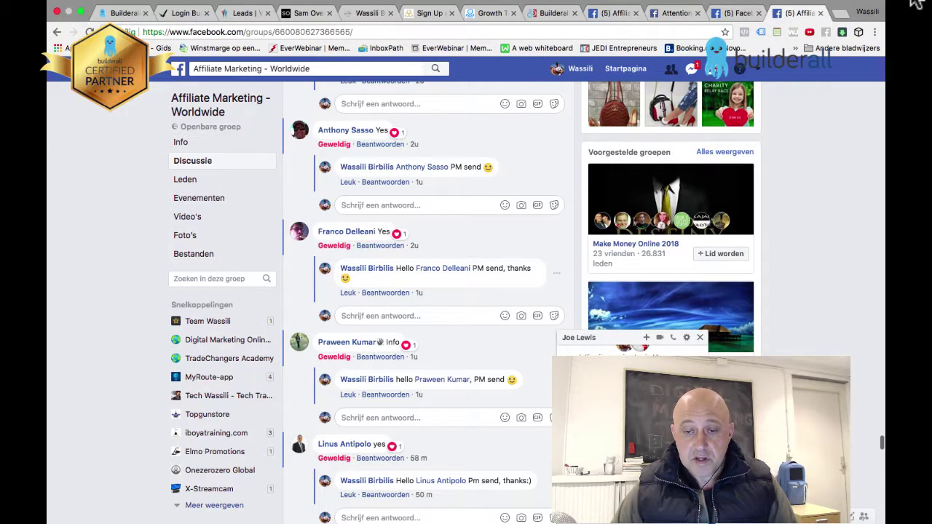
{"action": "scroll", "coordinate": [383, 258], "scroll_direction": "up", "scroll_amount": 5}
{"action": "scroll", "coordinate": [382, 258], "scroll_direction": "up", "scroll_amount": 5}
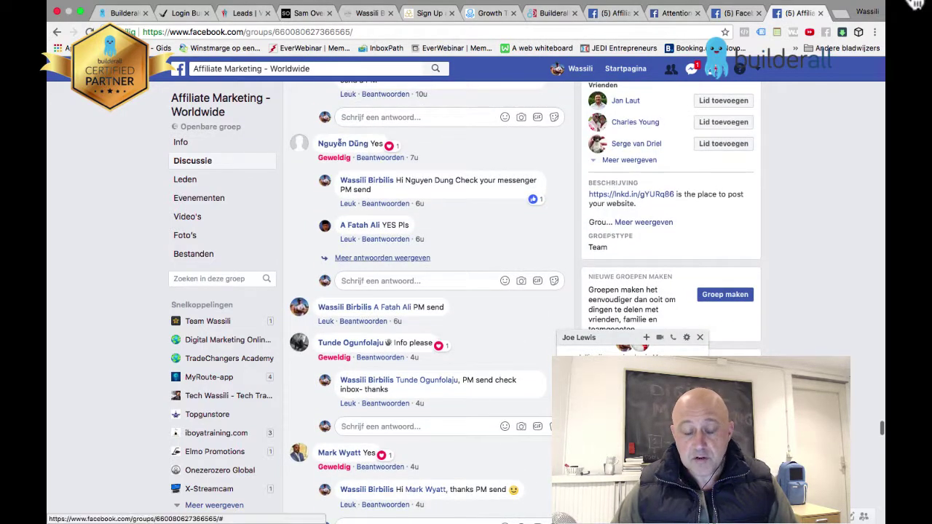
{"action": "scroll", "coordinate": [383, 258], "scroll_direction": "up", "scroll_amount": 2}
{"action": "scroll", "coordinate": [383, 258], "scroll_direction": "up", "scroll_amount": 3}
{"action": "scroll", "coordinate": [382, 257], "scroll_direction": "up", "scroll_amount": 2}
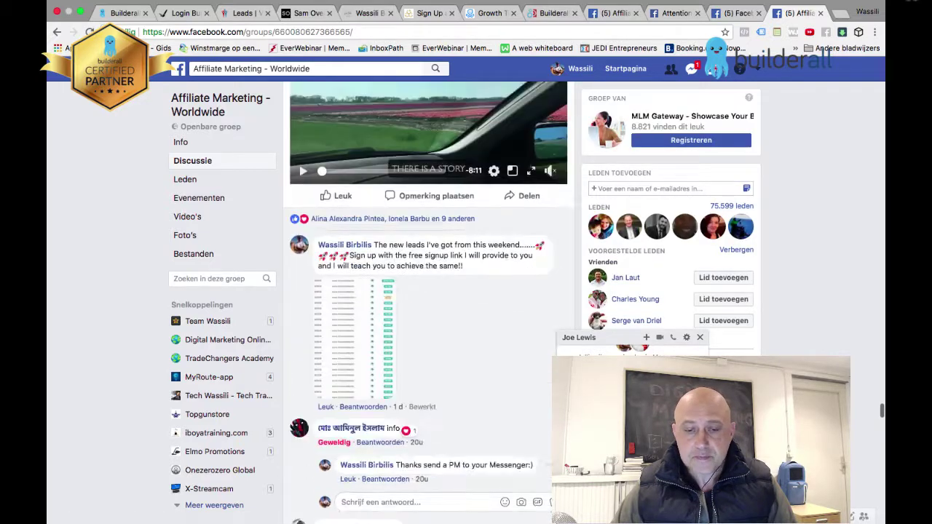
{"action": "scroll", "coordinate": [429, 291], "scroll_direction": "up", "scroll_amount": 3}
{"action": "scroll", "coordinate": [429, 291], "scroll_direction": "up", "scroll_amount": 1}
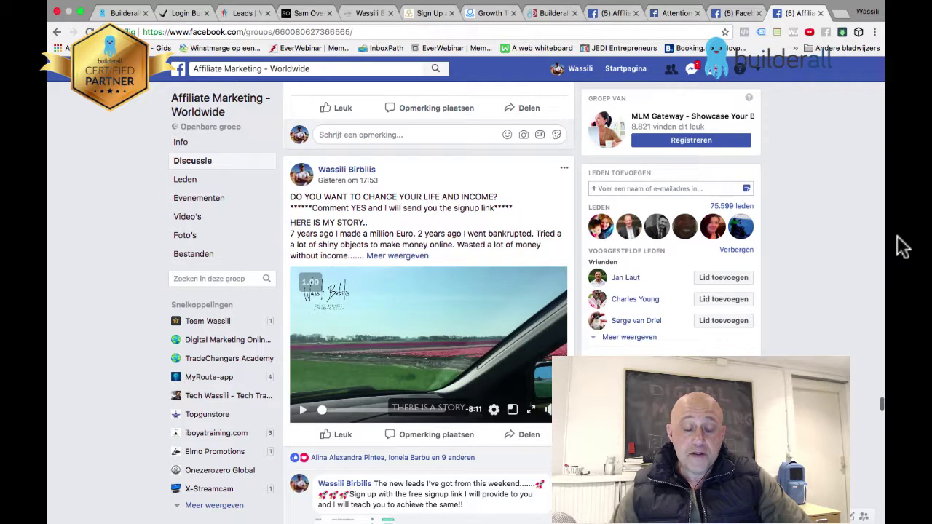
{"action": "left_click", "coordinate": [397, 256]}
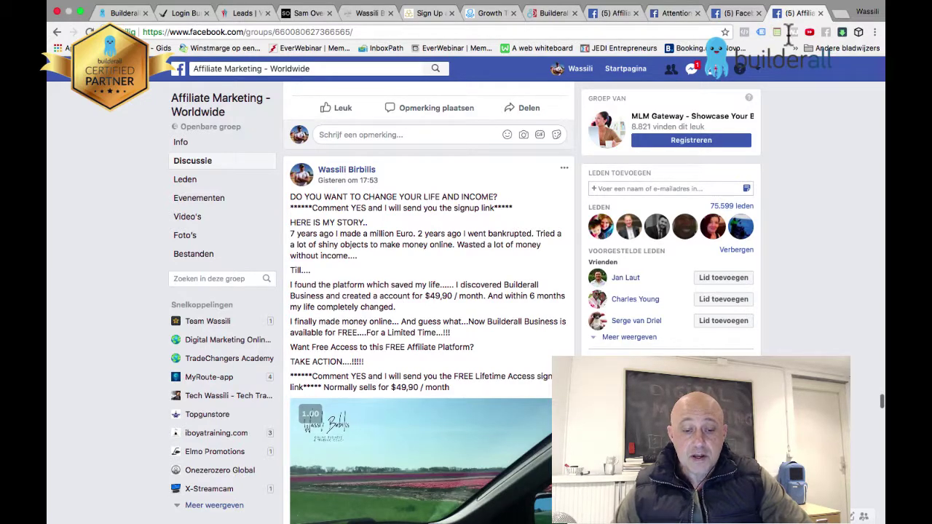
Read through the expanded free Builderall Business promo post, then switch to the ManyChat growth tool page.
{"action": "scroll", "coordinate": [428, 306], "scroll_direction": "down", "scroll_amount": 3}
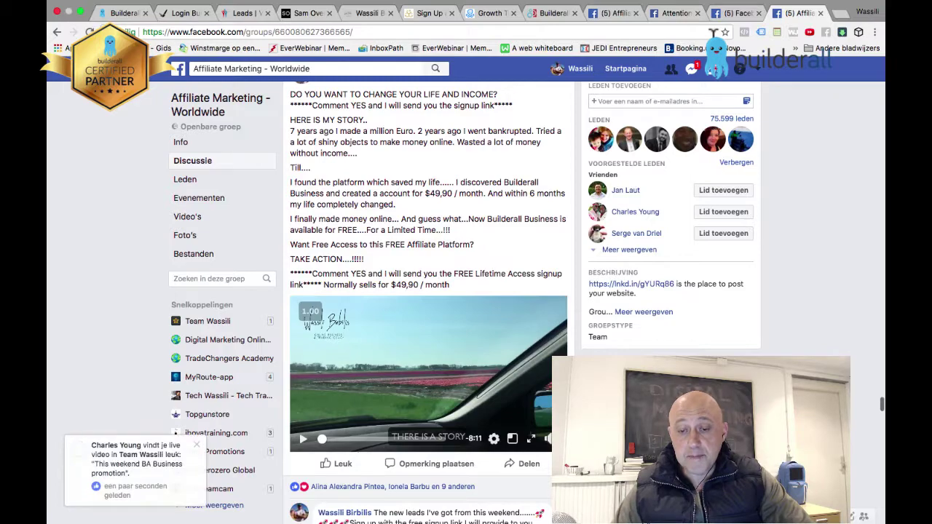
{"action": "scroll", "coordinate": [466, 292], "scroll_direction": "down", "scroll_amount": 1}
{"action": "scroll", "coordinate": [466, 292], "scroll_direction": "down", "scroll_amount": 2}
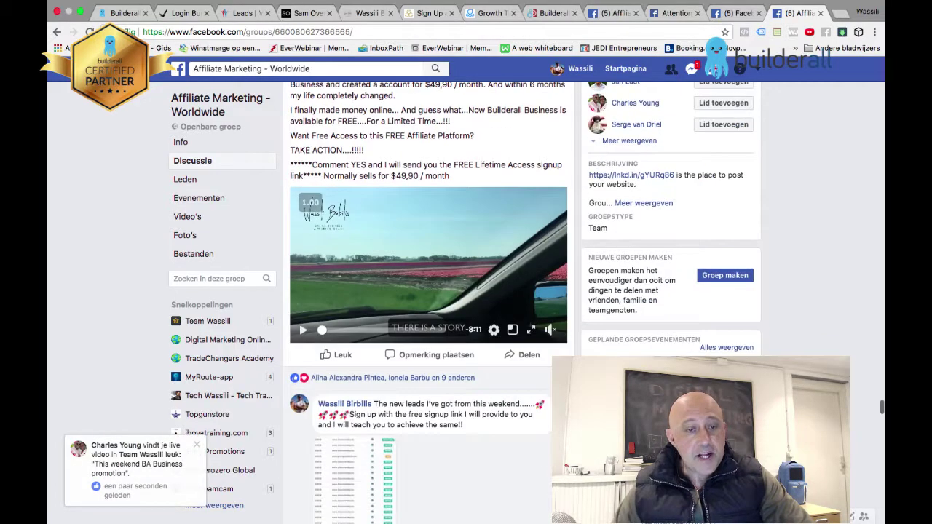
{"action": "scroll", "coordinate": [430, 306], "scroll_direction": "up", "scroll_amount": 5}
{"action": "scroll", "coordinate": [429, 306], "scroll_direction": "up", "scroll_amount": 1}
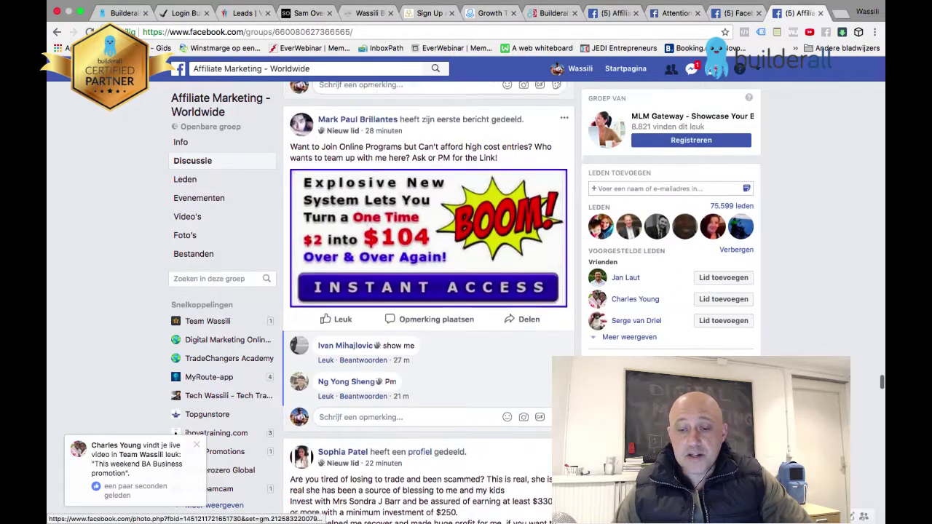
{"action": "scroll", "coordinate": [429, 306], "scroll_direction": "up", "scroll_amount": 3}
{"action": "scroll", "coordinate": [429, 306], "scroll_direction": "up", "scroll_amount": 2}
{"action": "scroll", "coordinate": [429, 306], "scroll_direction": "up", "scroll_amount": 5}
{"action": "scroll", "coordinate": [430, 306], "scroll_direction": "up", "scroll_amount": 5}
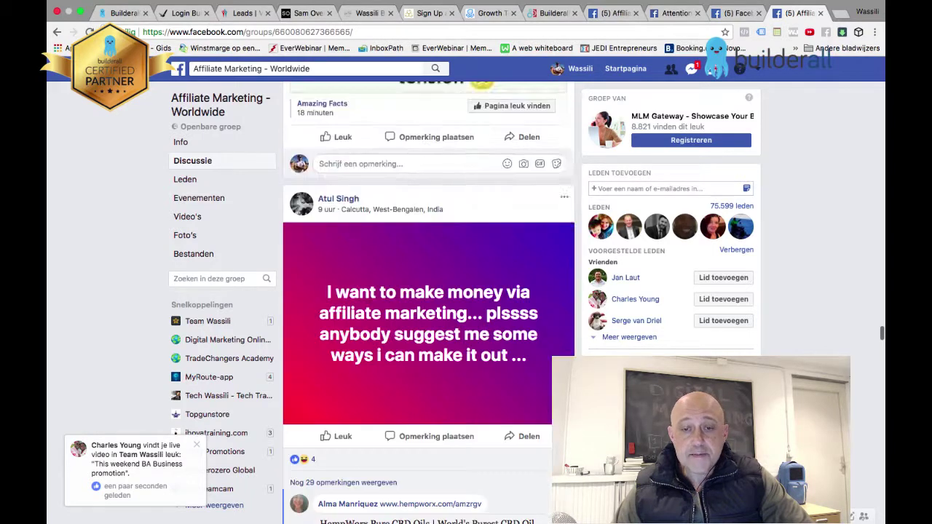
{"action": "scroll", "coordinate": [430, 305], "scroll_direction": "up", "scroll_amount": 2}
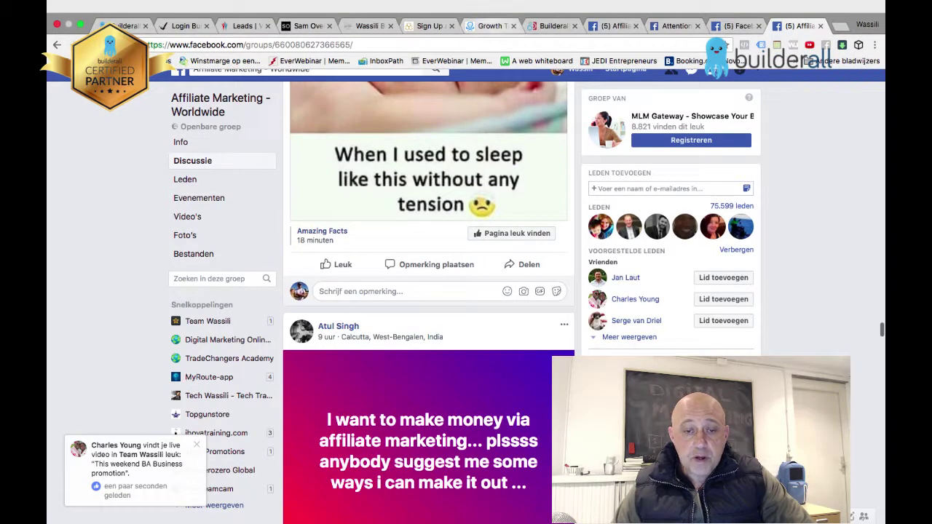
{"action": "key", "text": "super+7"}
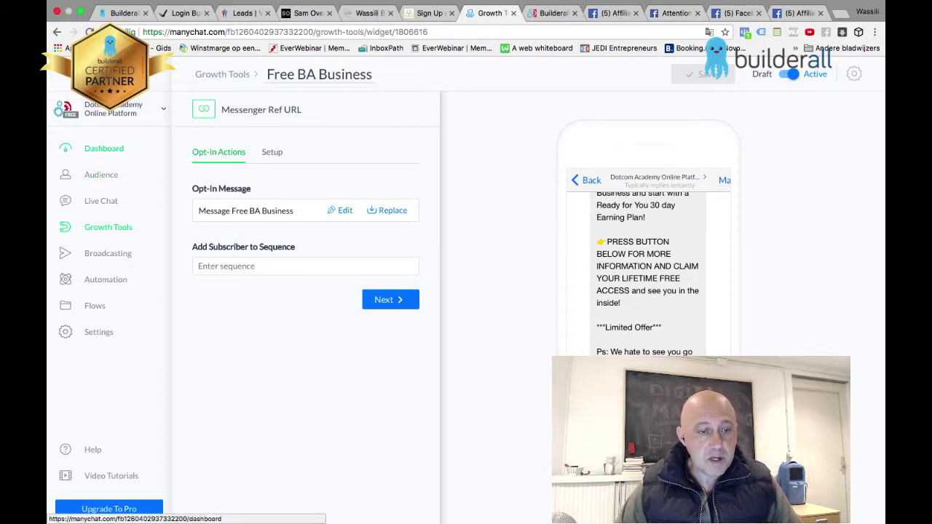
View the dashboard's 77 active subscribers, then open the Audience list of subscribers.
{"action": "left_click", "coordinate": [103, 148]}
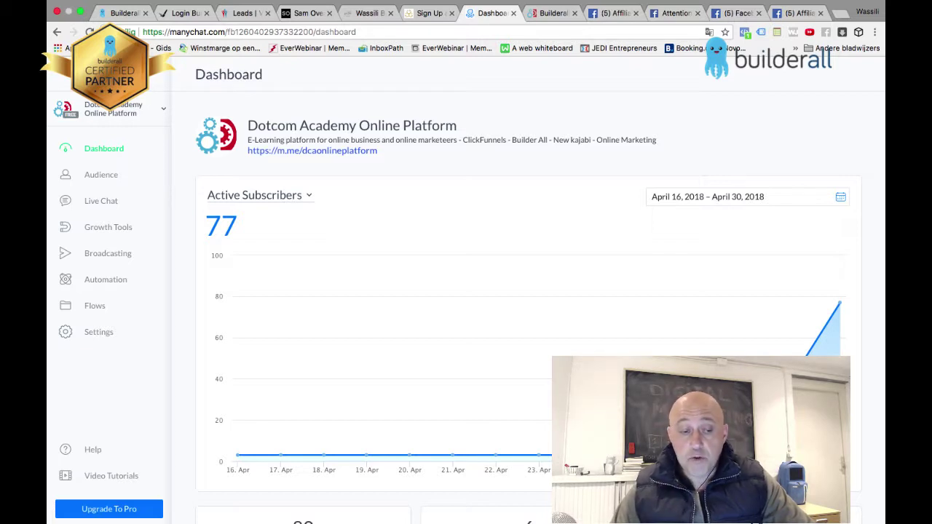
{"action": "left_click", "coordinate": [101, 174]}
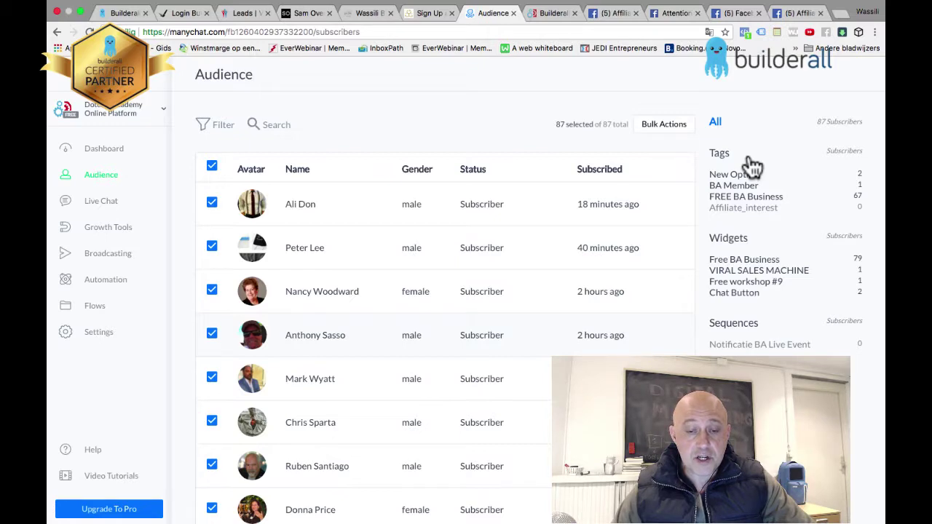
Scroll through the 87-subscriber Audience table, then switch to the Builderall leads list.
{"action": "scroll", "coordinate": [753, 168], "scroll_direction": "down", "scroll_amount": 1}
{"action": "scroll", "coordinate": [753, 167], "scroll_direction": "down", "scroll_amount": 3}
{"action": "scroll", "coordinate": [752, 167], "scroll_direction": "down", "scroll_amount": 3}
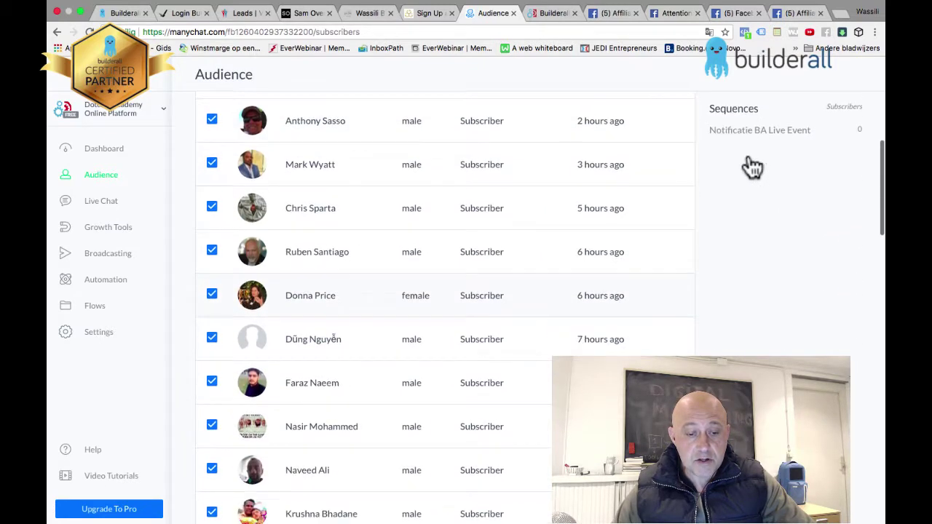
{"action": "scroll", "coordinate": [752, 167], "scroll_direction": "down", "scroll_amount": 5}
{"action": "scroll", "coordinate": [753, 167], "scroll_direction": "down", "scroll_amount": 5}
{"action": "scroll", "coordinate": [752, 168], "scroll_direction": "down", "scroll_amount": 3}
{"action": "scroll", "coordinate": [753, 168], "scroll_direction": "down", "scroll_amount": 2}
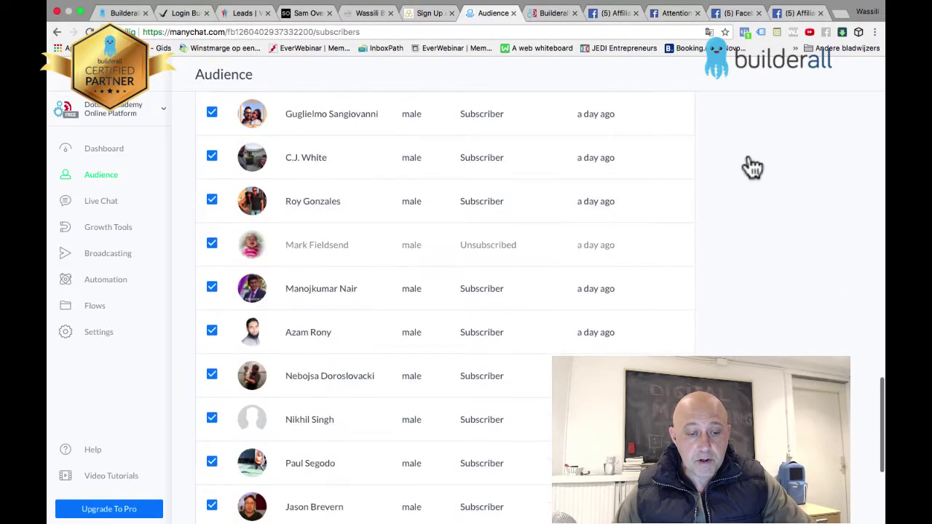
{"action": "scroll", "coordinate": [752, 167], "scroll_direction": "down", "scroll_amount": 3}
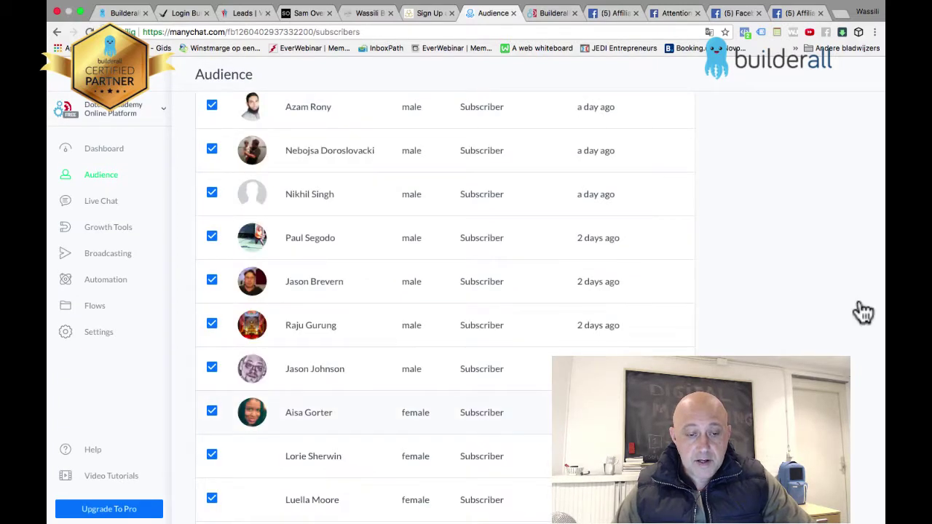
{"action": "scroll", "coordinate": [864, 312], "scroll_direction": "down", "scroll_amount": 10}
{"action": "scroll", "coordinate": [863, 312], "scroll_direction": "down", "scroll_amount": 5}
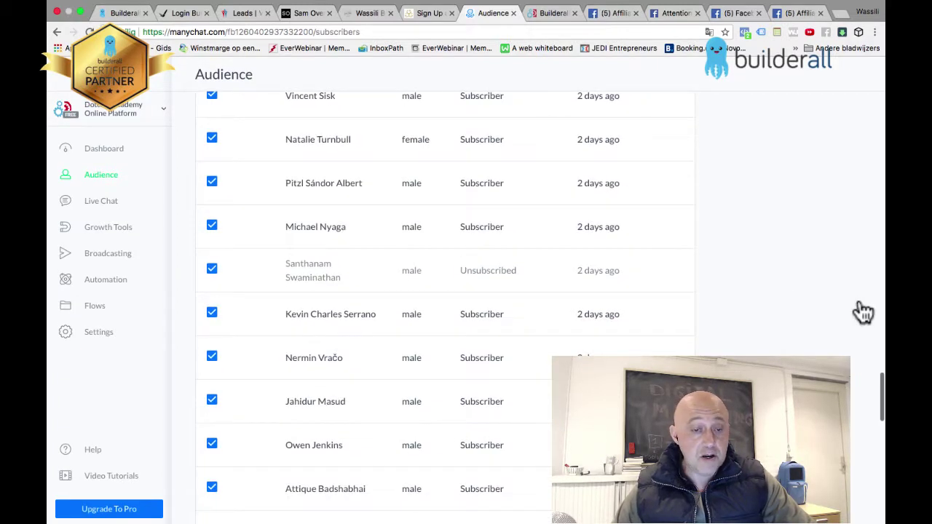
{"action": "scroll", "coordinate": [863, 311], "scroll_direction": "down", "scroll_amount": 8}
{"action": "scroll", "coordinate": [863, 312], "scroll_direction": "up", "scroll_amount": 4}
{"action": "scroll", "coordinate": [863, 312], "scroll_direction": "up", "scroll_amount": 1}
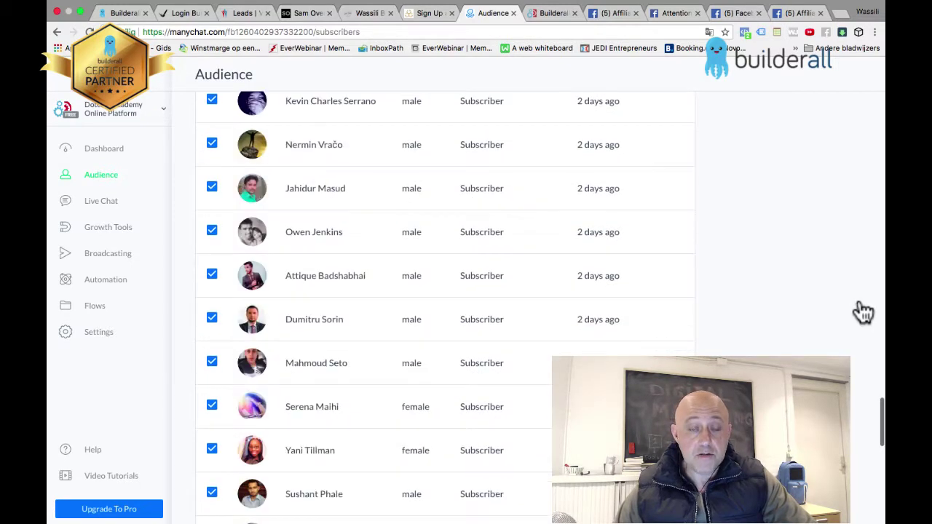
{"action": "scroll", "coordinate": [863, 312], "scroll_direction": "up", "scroll_amount": 5}
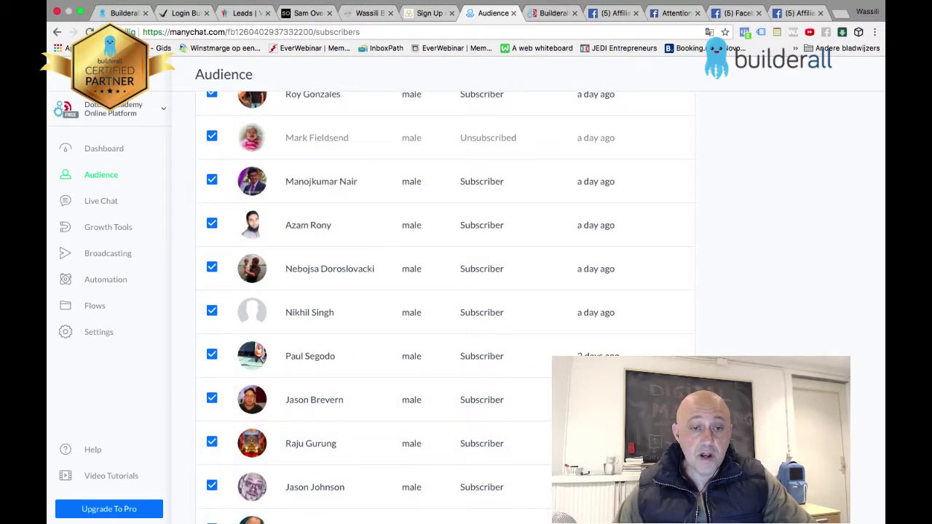
{"action": "left_click", "coordinate": [244, 12]}
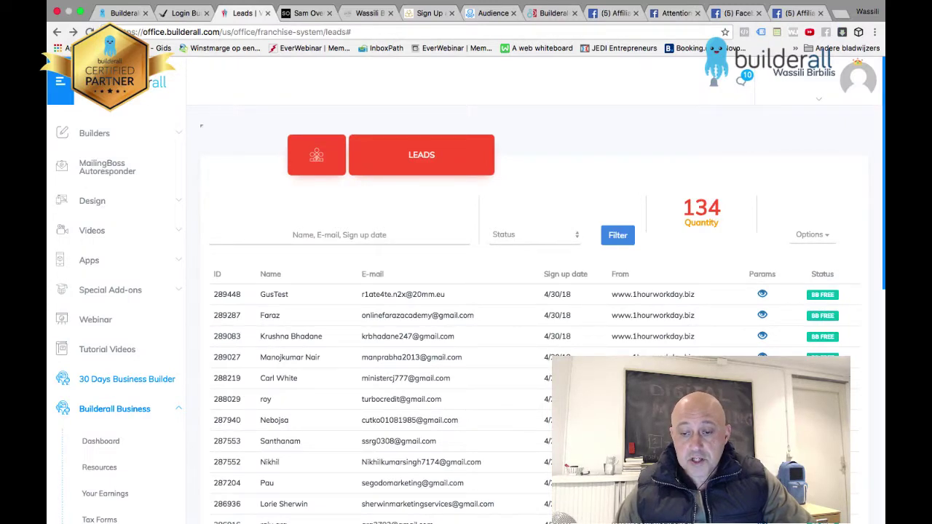
Scroll the Builderall leads table and view page 2 of older inactive leads.
{"action": "scroll", "coordinate": [532, 292], "scroll_direction": "down", "scroll_amount": 3}
{"action": "scroll", "coordinate": [532, 291], "scroll_direction": "down", "scroll_amount": 2}
{"action": "scroll", "coordinate": [532, 292], "scroll_direction": "down", "scroll_amount": 2}
{"action": "scroll", "coordinate": [532, 291], "scroll_direction": "down", "scroll_amount": 2}
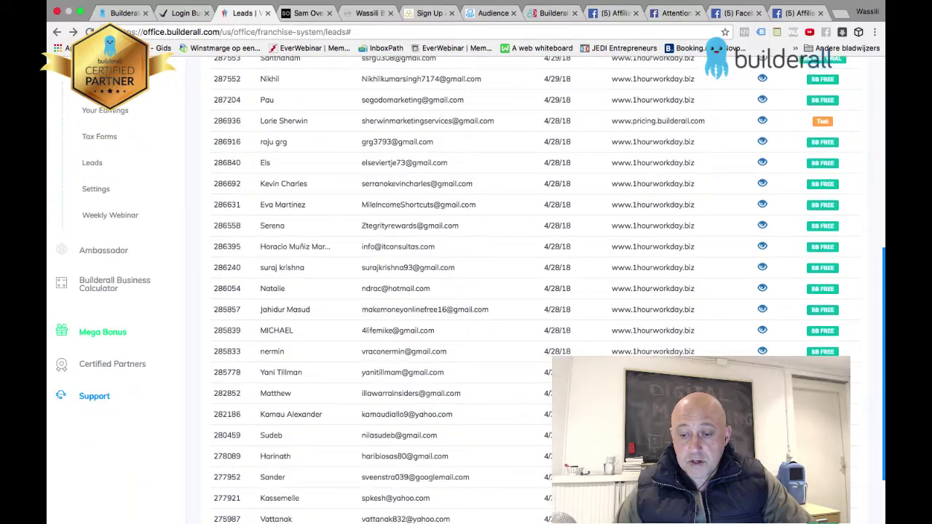
{"action": "scroll", "coordinate": [531, 291], "scroll_direction": "down", "scroll_amount": 6}
{"action": "scroll", "coordinate": [531, 291], "scroll_direction": "up", "scroll_amount": 6}
{"action": "scroll", "coordinate": [531, 292], "scroll_direction": "up", "scroll_amount": 1}
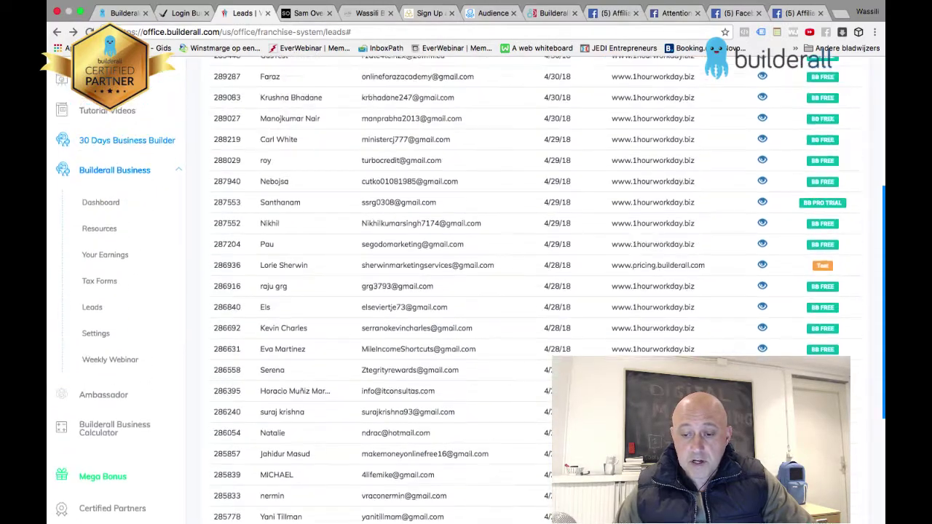
{"action": "scroll", "coordinate": [531, 291], "scroll_direction": "up", "scroll_amount": 2}
{"action": "scroll", "coordinate": [531, 291], "scroll_direction": "up", "scroll_amount": 1}
{"action": "scroll", "coordinate": [532, 291], "scroll_direction": "down", "scroll_amount": 5}
{"action": "scroll", "coordinate": [510, 364], "scroll_direction": "down", "scroll_amount": 3}
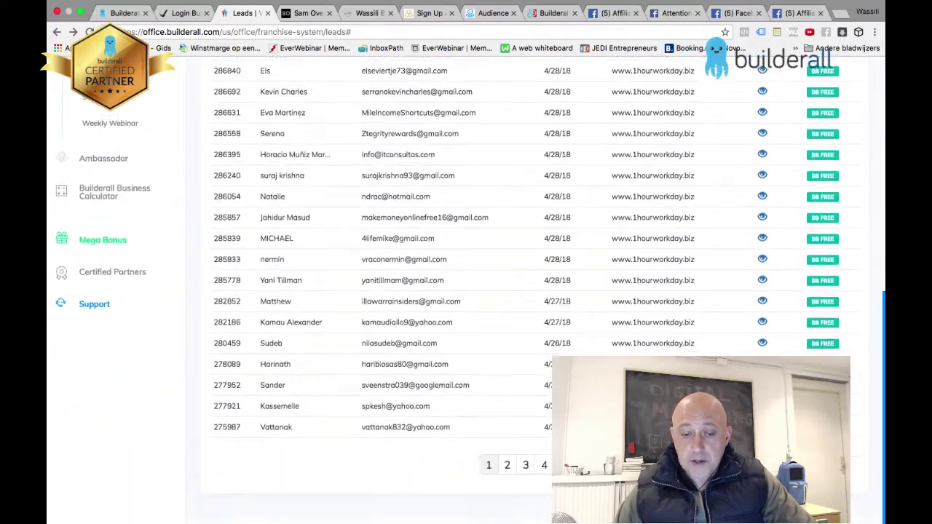
{"action": "left_click", "coordinate": [508, 470]}
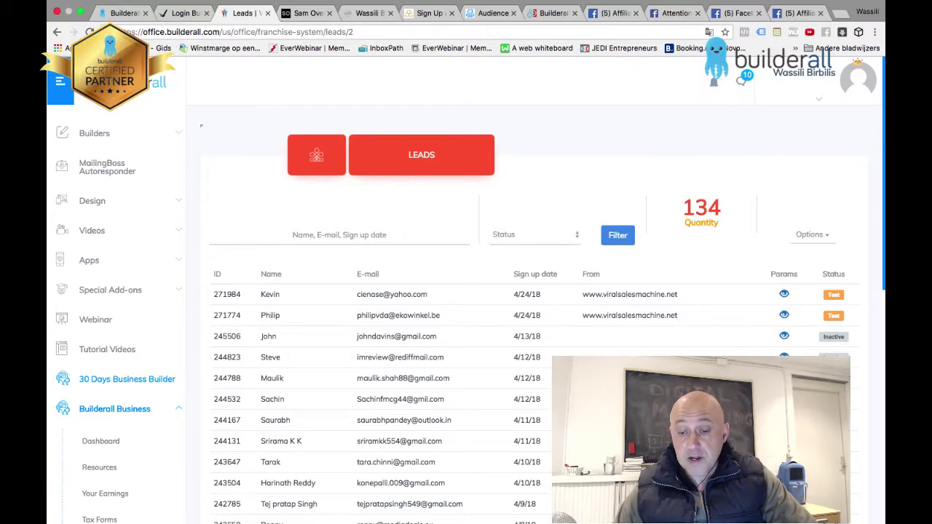
{"action": "scroll", "coordinate": [201, 125], "scroll_direction": "down", "scroll_amount": 10}
Browse leads page 1 again, then bring up the Dotcom Academy viral sales page.
{"action": "left_click", "coordinate": [497, 470]}
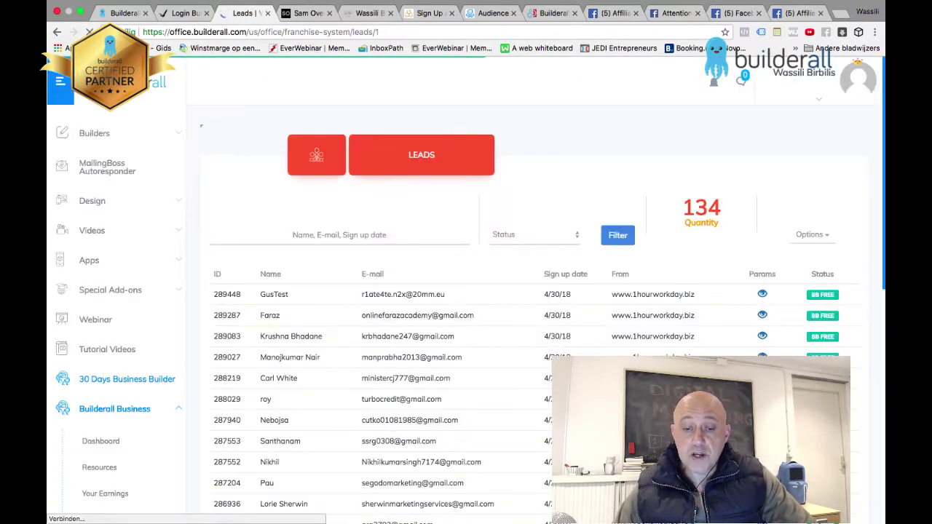
{"action": "scroll", "coordinate": [466, 291], "scroll_direction": "down", "scroll_amount": 5}
{"action": "scroll", "coordinate": [466, 291], "scroll_direction": "down", "scroll_amount": 2}
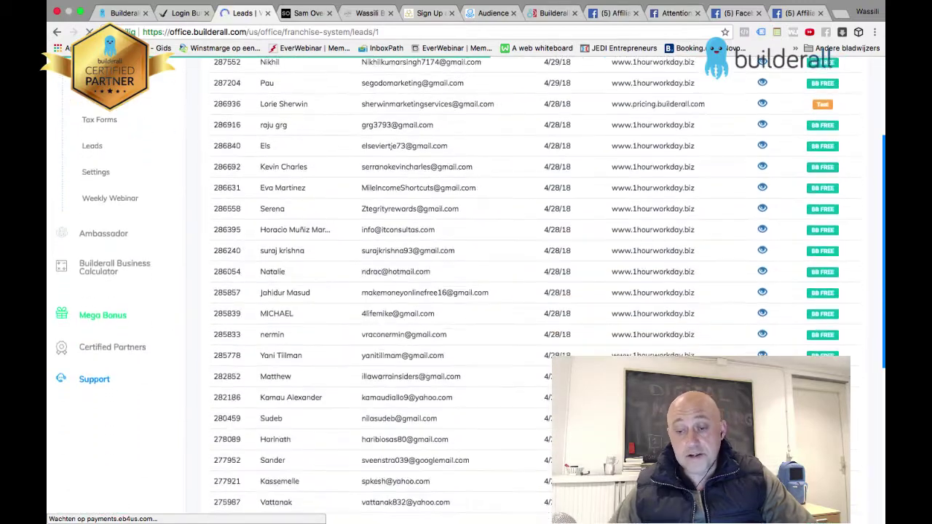
{"action": "scroll", "coordinate": [467, 291], "scroll_direction": "up", "scroll_amount": 3}
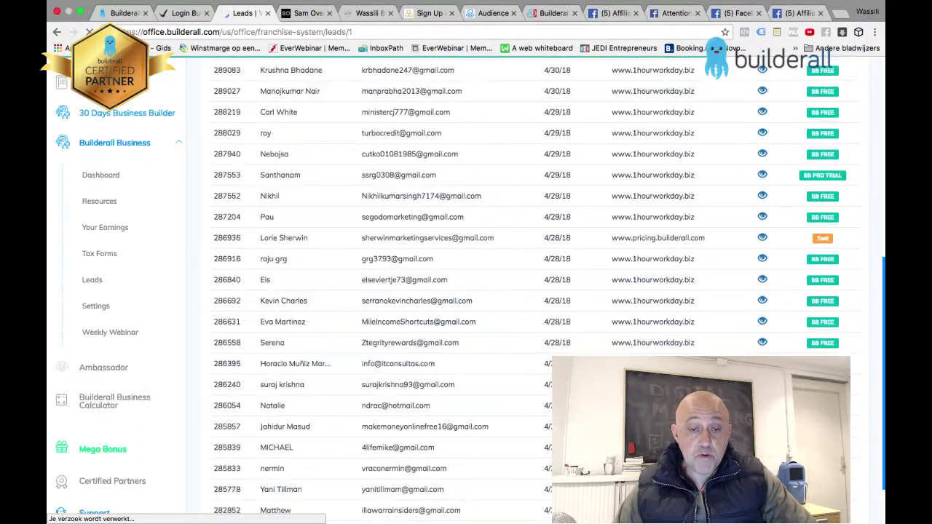
{"action": "scroll", "coordinate": [466, 292], "scroll_direction": "up", "scroll_amount": 4}
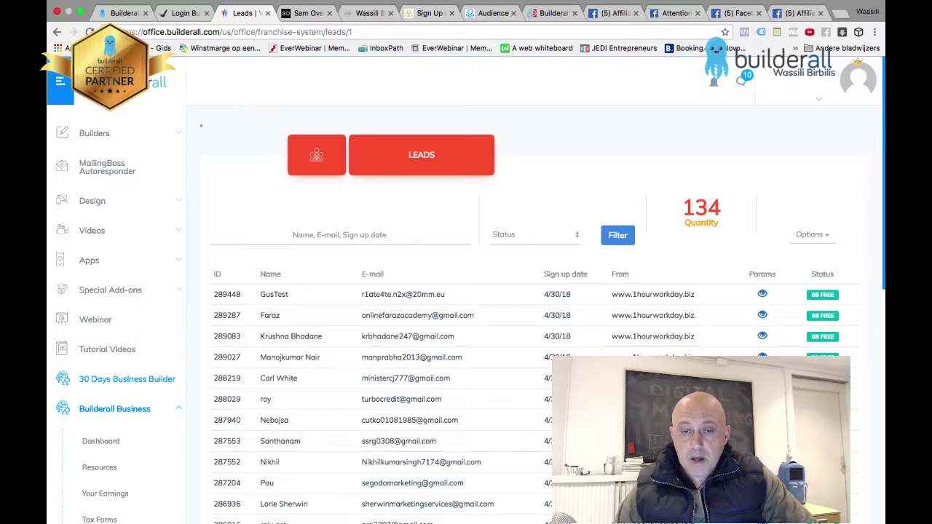
{"action": "left_click", "coordinate": [553, 13]}
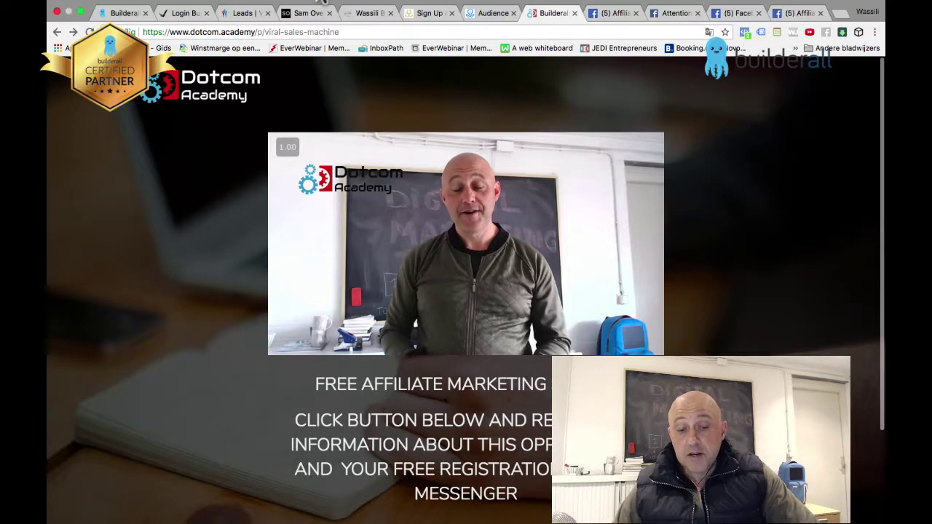
Scroll the Dotcom Academy offer to the Send to Messenger button, then return to ManyChat Audience.
{"action": "scroll", "coordinate": [637, 110], "scroll_direction": "down", "scroll_amount": 3}
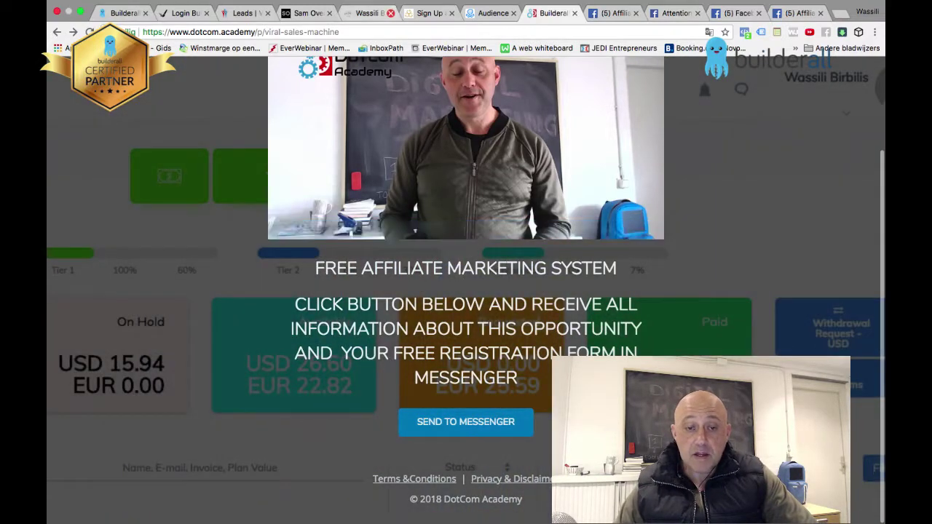
{"action": "left_click", "coordinate": [491, 14]}
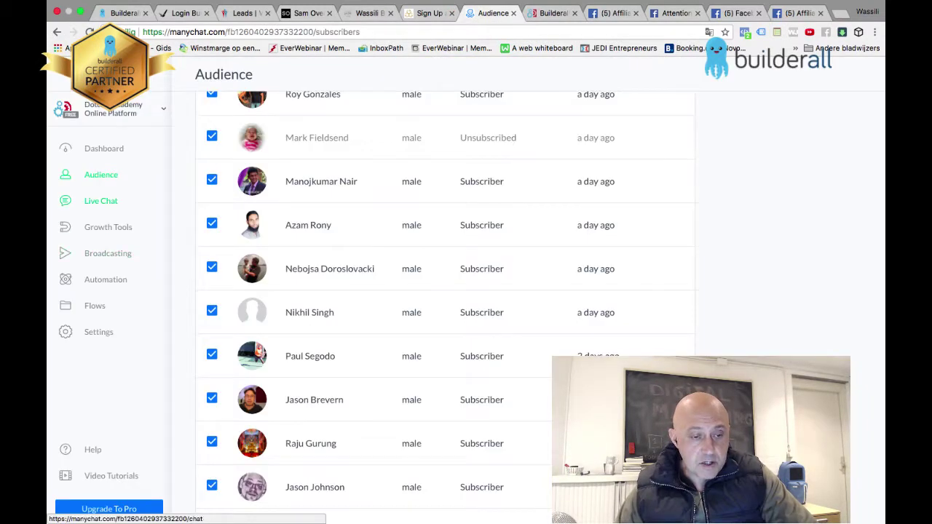
Show the Free BA Business growth tool's opt-in message, then return to the dashboard.
{"action": "left_click", "coordinate": [108, 226]}
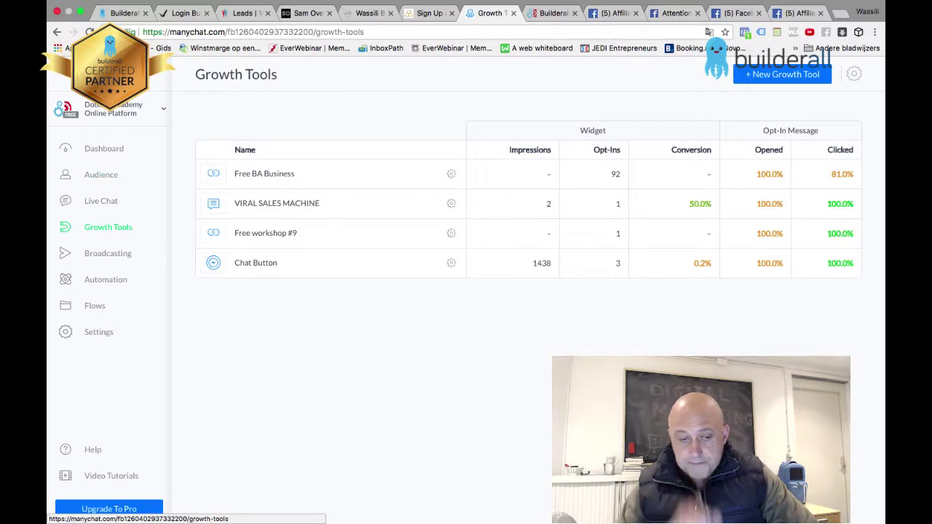
{"action": "left_click", "coordinate": [213, 173]}
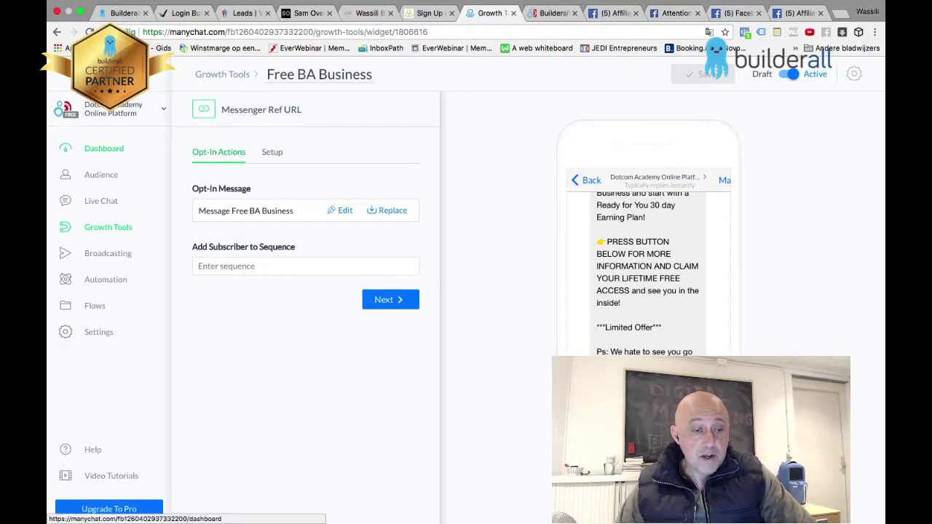
{"action": "left_click", "coordinate": [104, 148]}
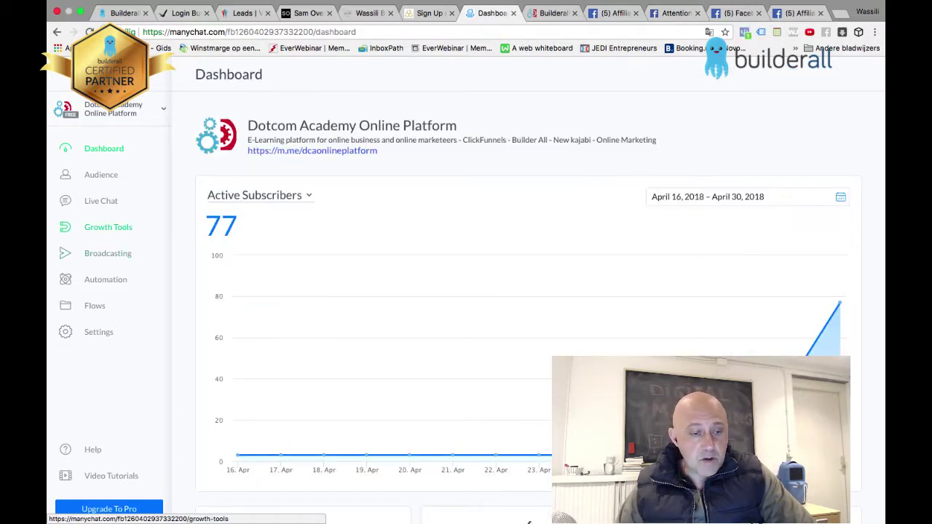
Check Growth Tools and the dashboard, revisit the Dotcom Academy sales page, then return to ManyChat.
{"action": "left_click", "coordinate": [108, 226]}
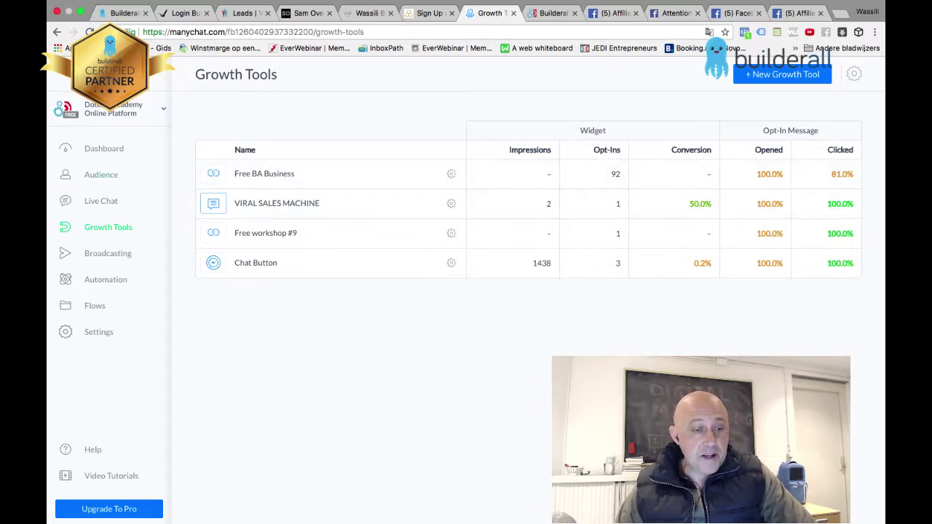
{"action": "left_click", "coordinate": [104, 149]}
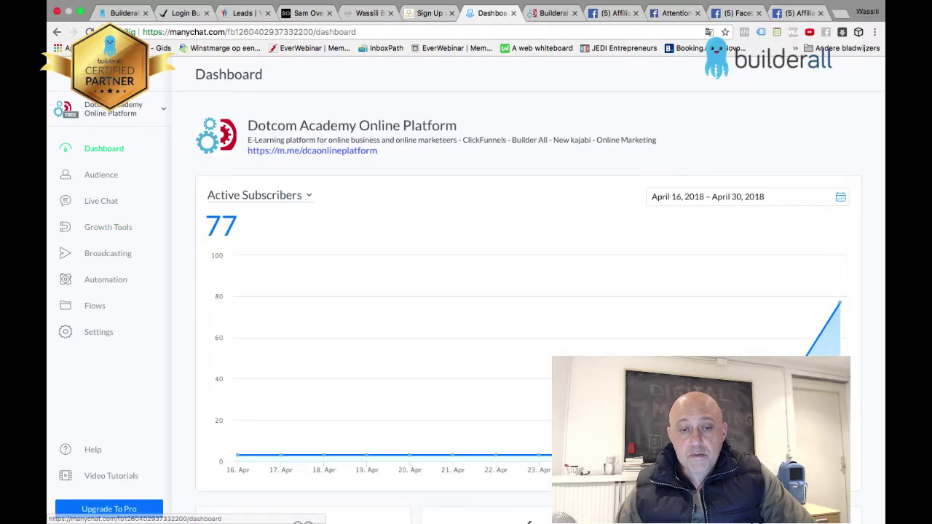
{"action": "left_click", "coordinate": [553, 13]}
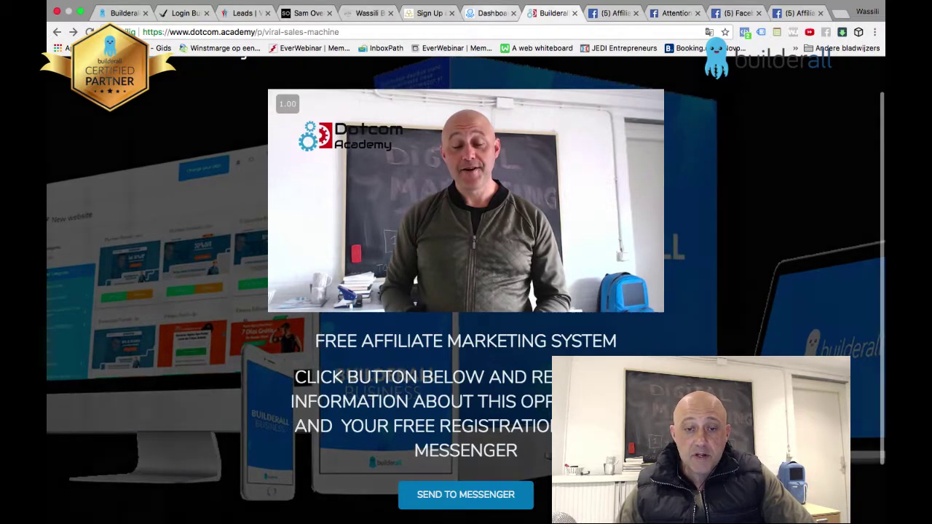
{"action": "left_click", "coordinate": [489, 13]}
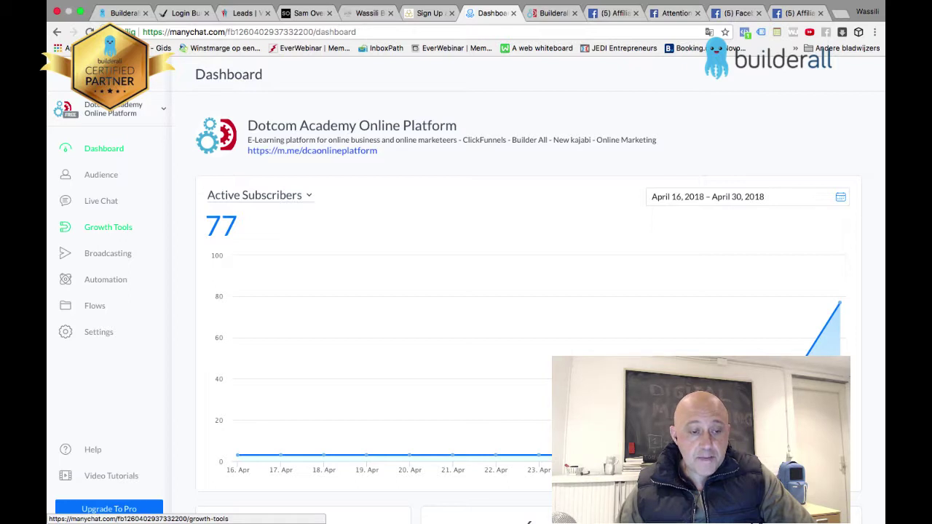
In Growth Tools, switch ManyChat to the other connected Facebook page.
{"action": "left_click", "coordinate": [107, 227]}
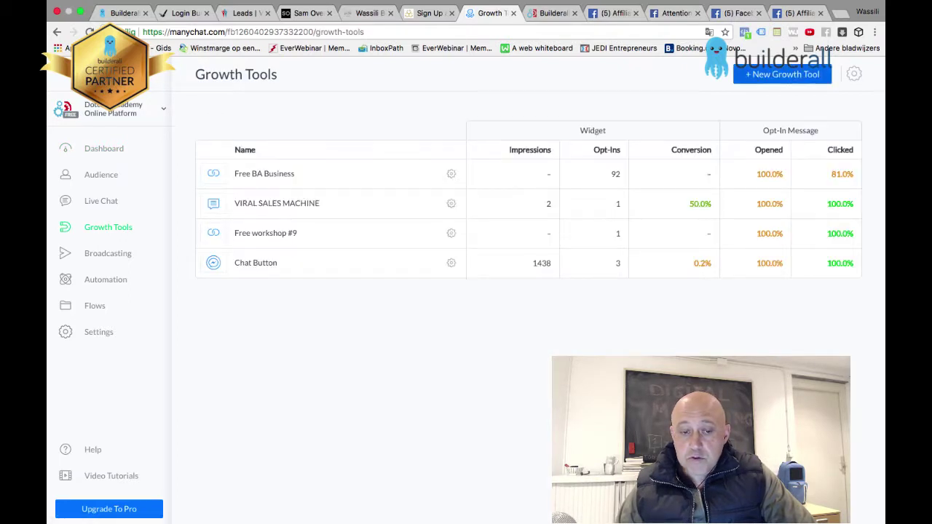
{"action": "left_click", "coordinate": [112, 108]}
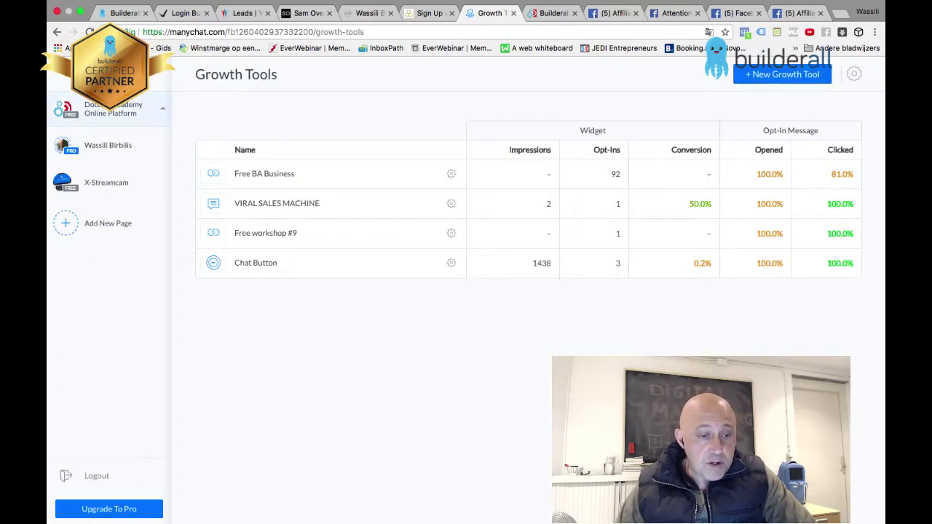
{"action": "left_click", "coordinate": [108, 145]}
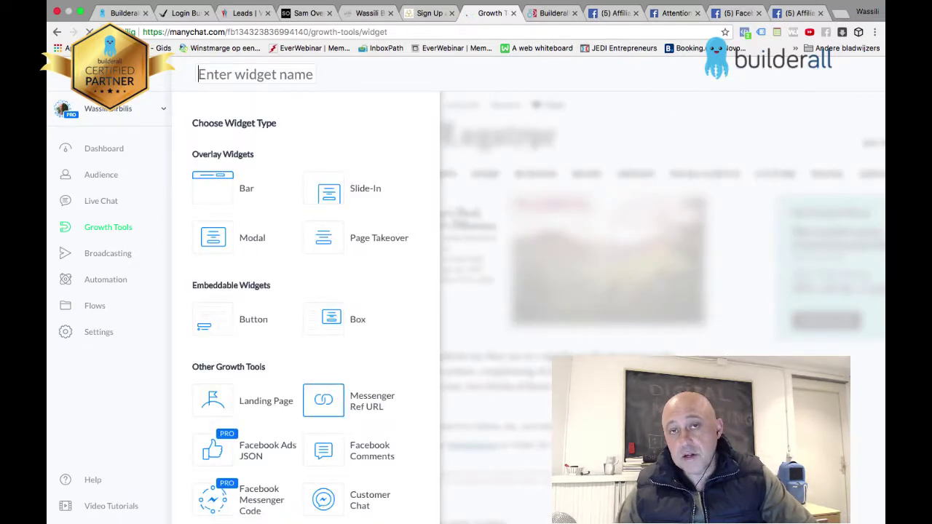
Exit full screen so the ManyChat widget-type chooser sits in a small browser window.
{"action": "scroll", "coordinate": [323, 437], "scroll_direction": "down", "scroll_amount": 1}
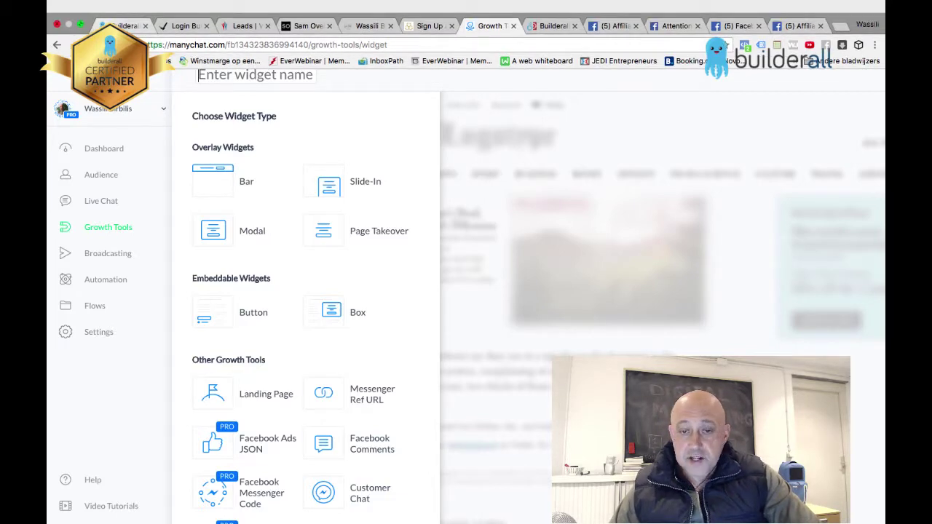
{"action": "left_click", "coordinate": [80, 24]}
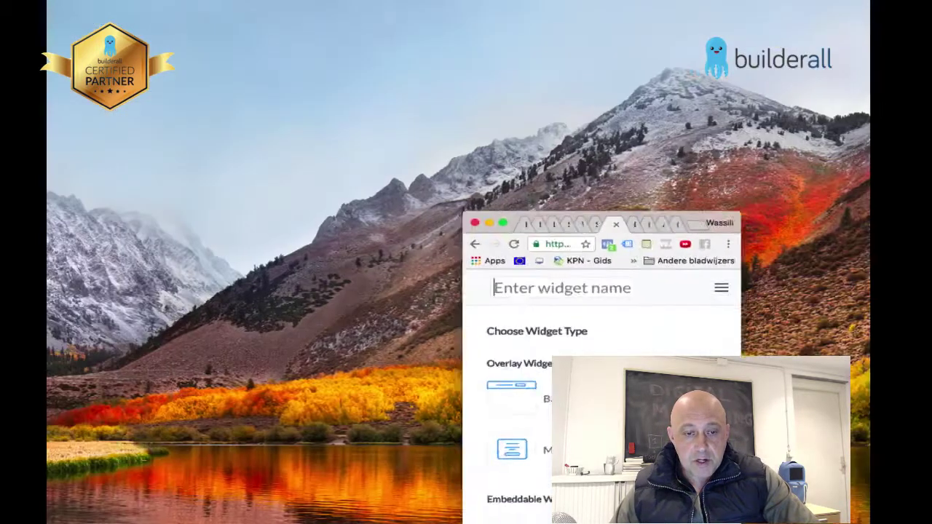